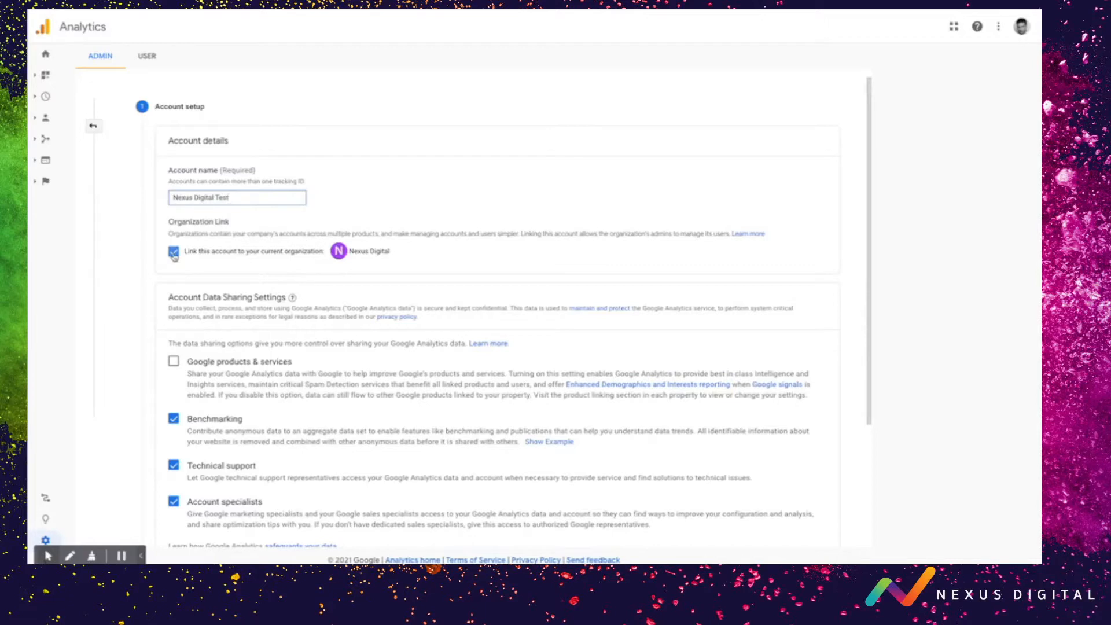
# - Submit the account setup with the organization link turned off and data sharing with Google products & services turned on
pyautogui.click(173, 253)
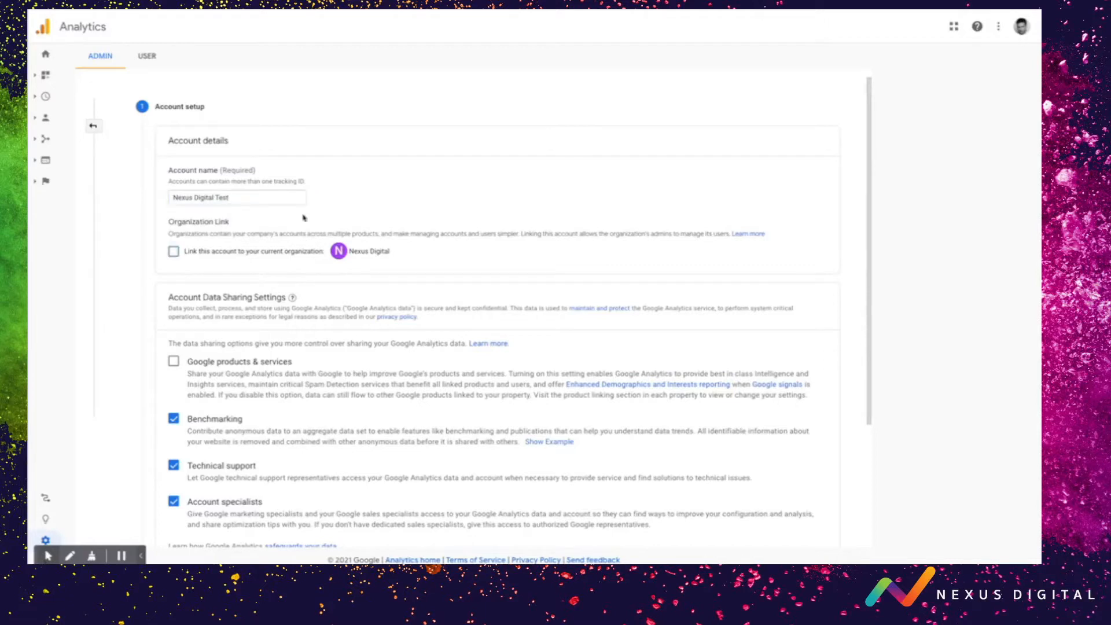
pyautogui.scroll(-3, 395, 212)
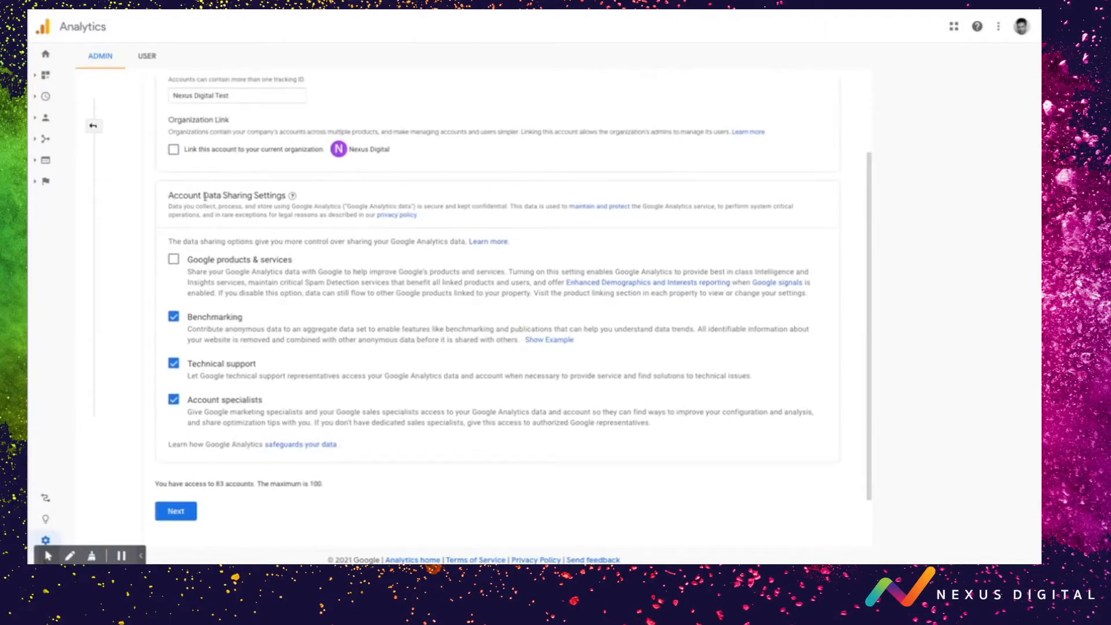
pyautogui.scroll(-1, 252, 235)
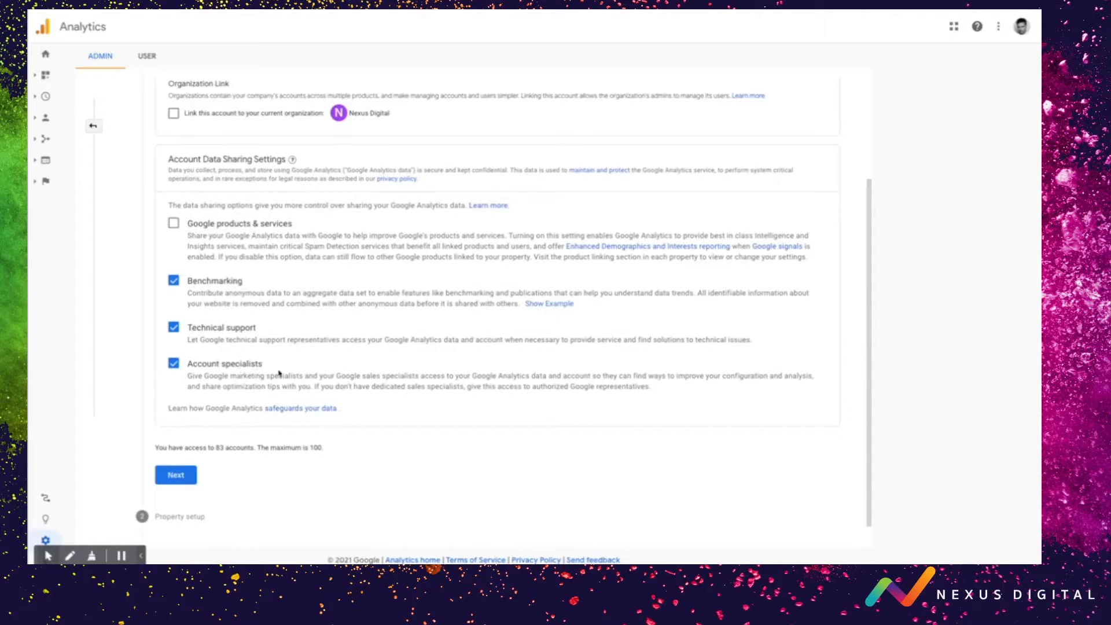
pyautogui.click(174, 224)
pyautogui.scroll(-1, 310, 268)
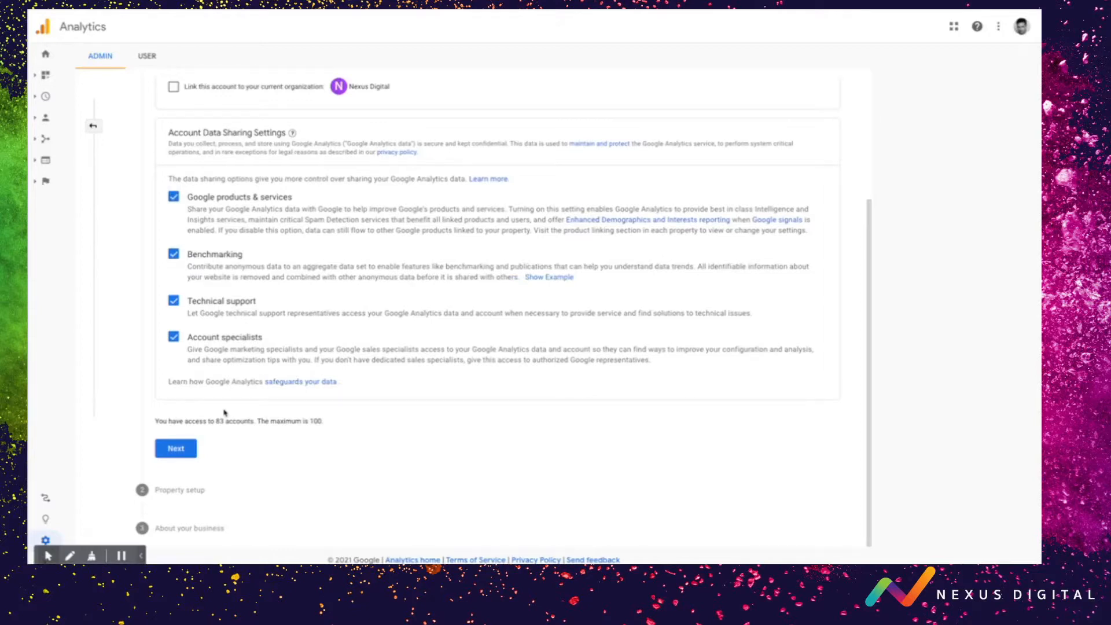
pyautogui.click(175, 450)
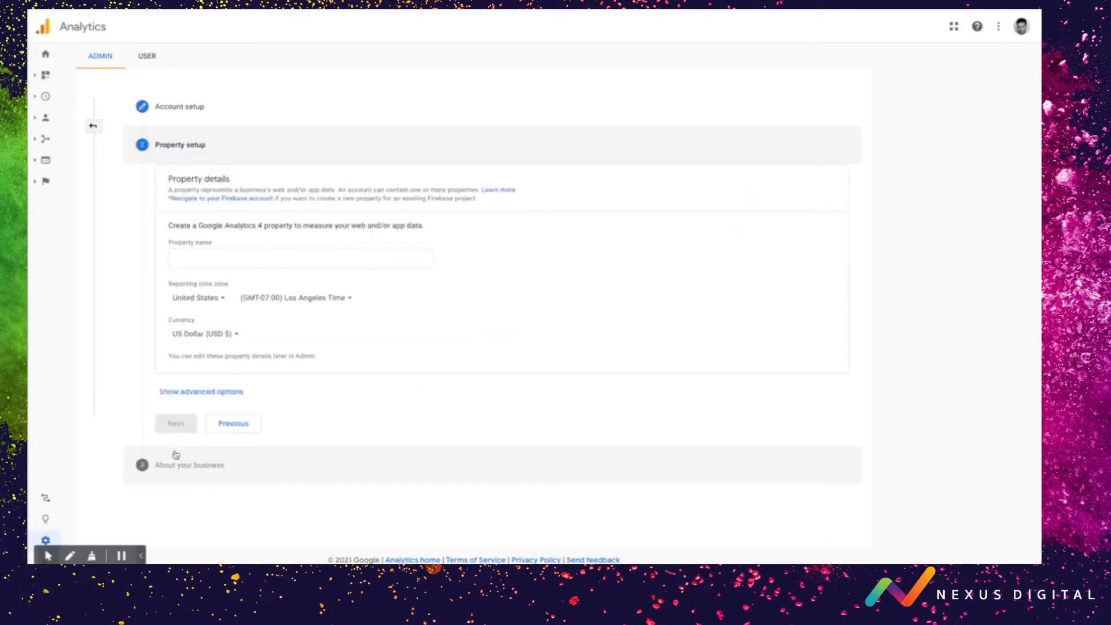
# - Name the new Google Analytics 4 property "Nexus Digital Test"
pyautogui.click(194, 258)
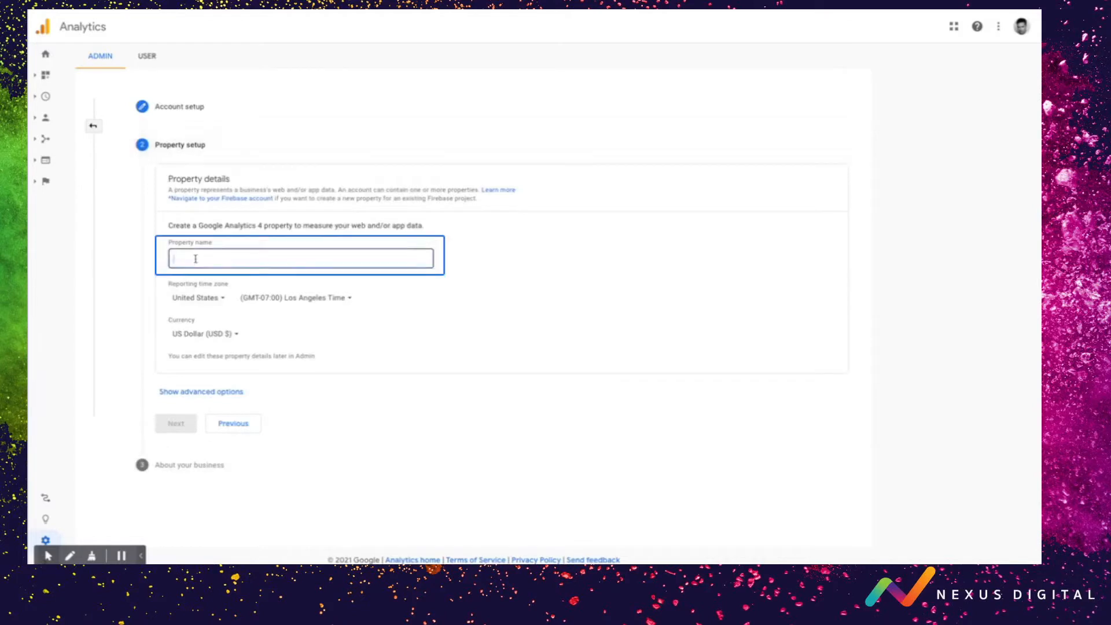
pyautogui.write('Nexus')
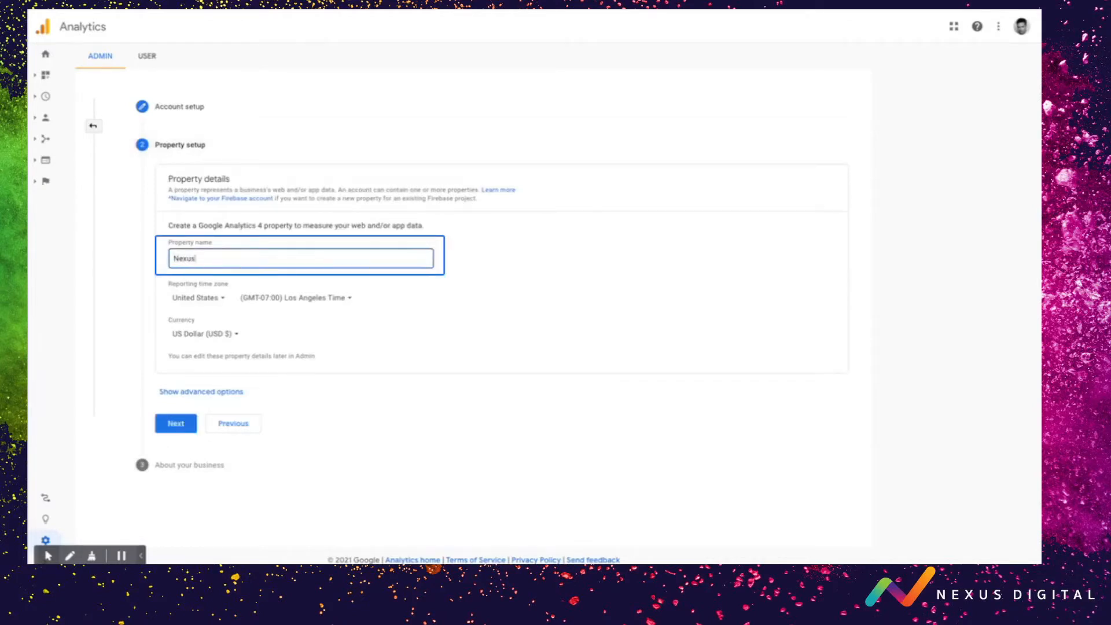
pyautogui.write(' Digital Test')
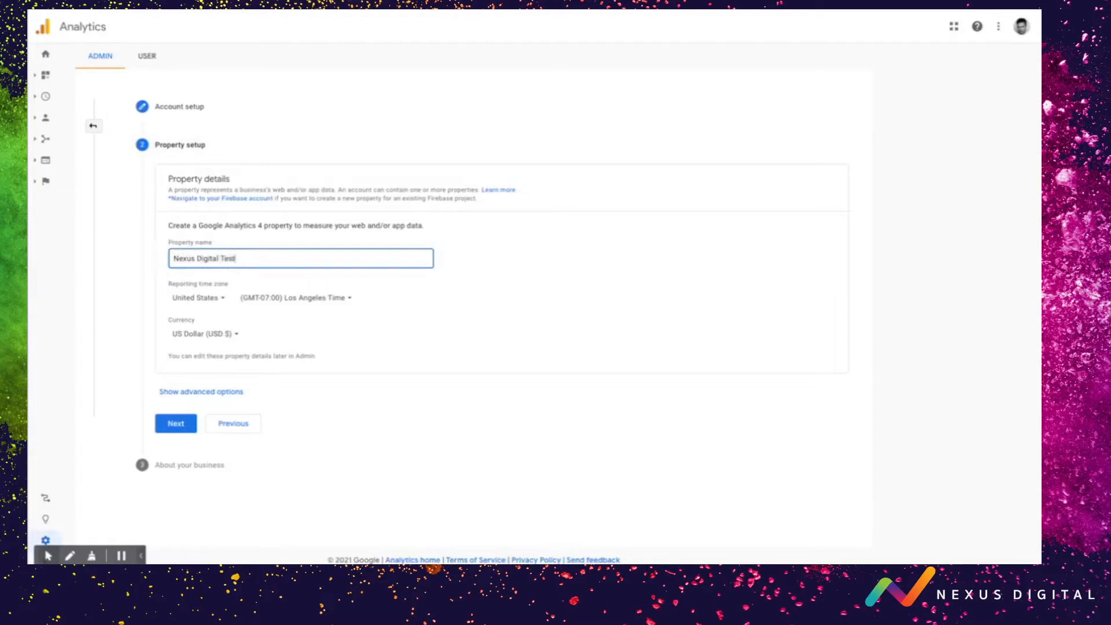
pyautogui.click(498, 258)
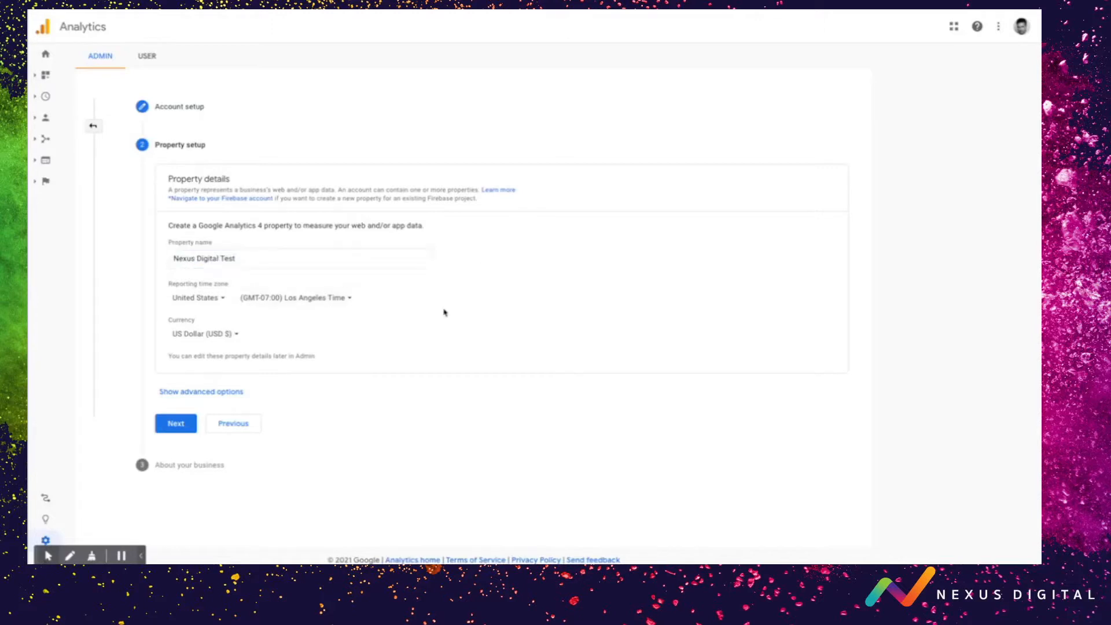
# - Set the property's reporting time zone to Canada, (GMT-04:00) Toronto Time
pyautogui.press('Tab')
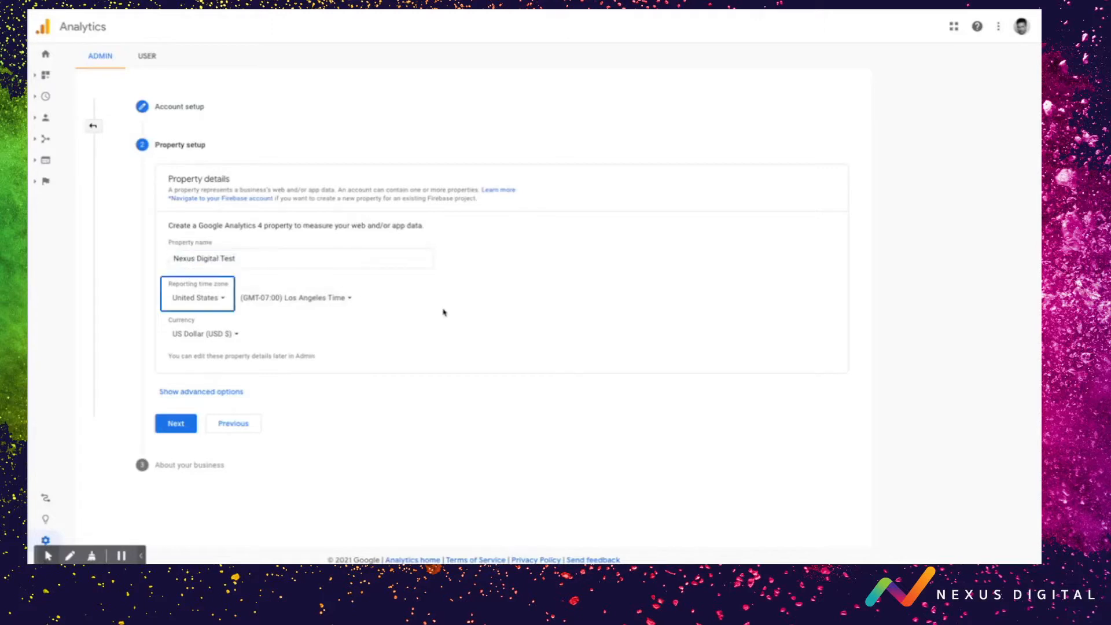
pyautogui.click(196, 302)
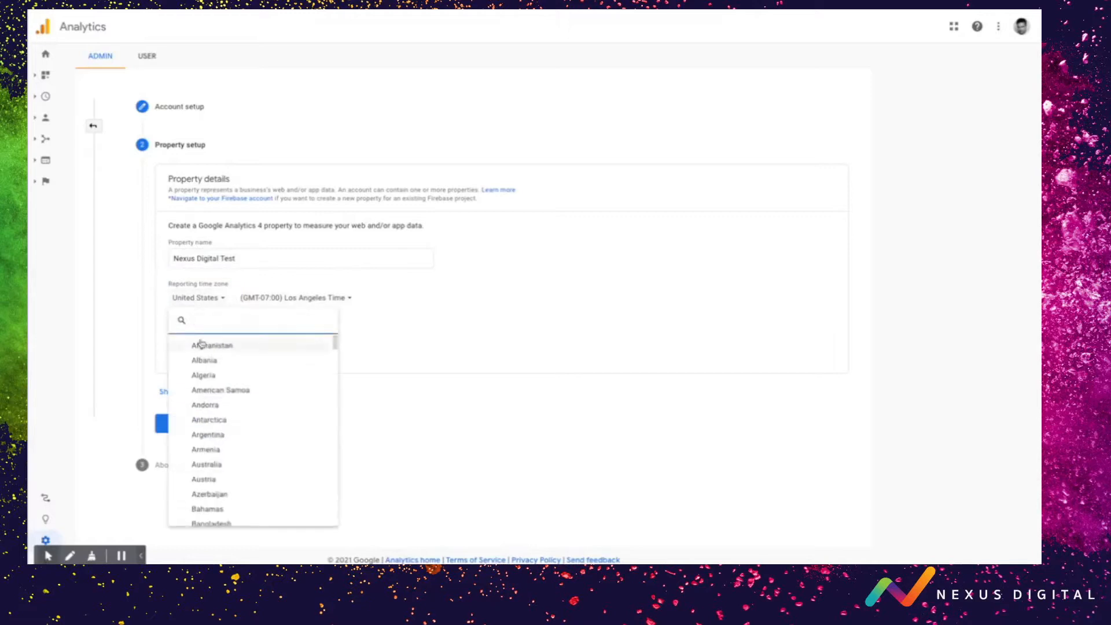
pyautogui.scroll(-5, 199, 452)
pyautogui.scroll(-2, 200, 454)
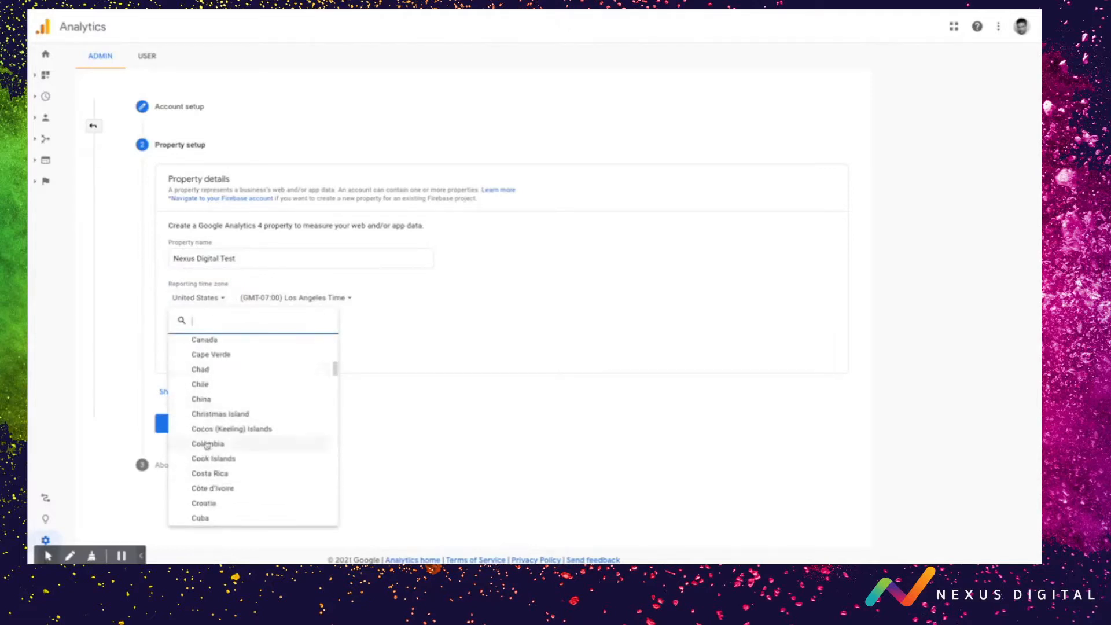
pyautogui.scroll(1, 204, 385)
pyautogui.click(203, 383)
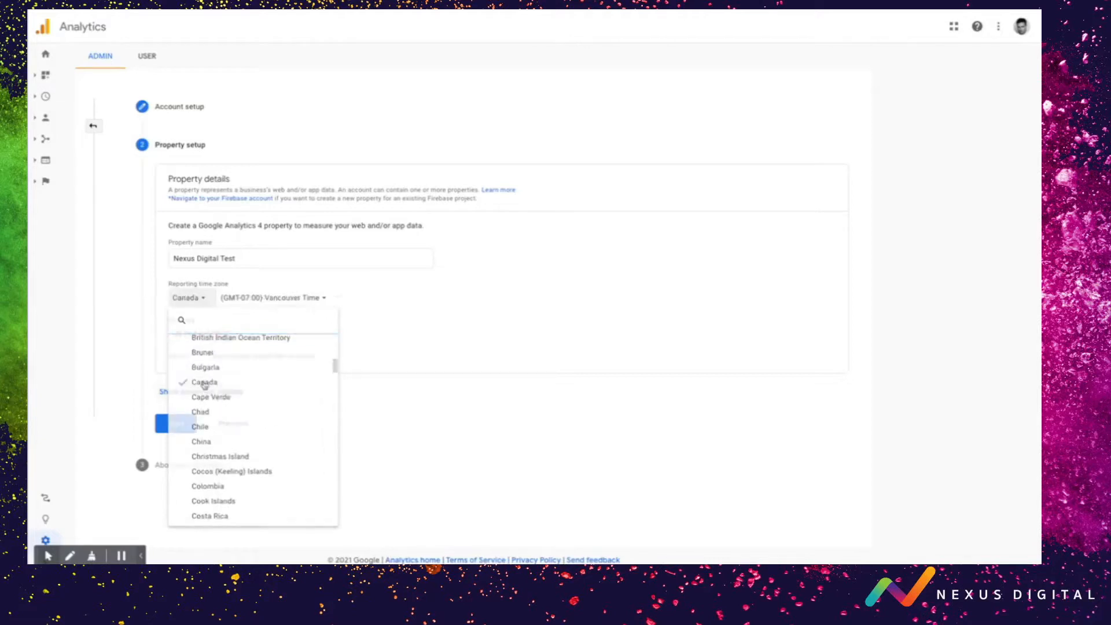
pyautogui.click(255, 298)
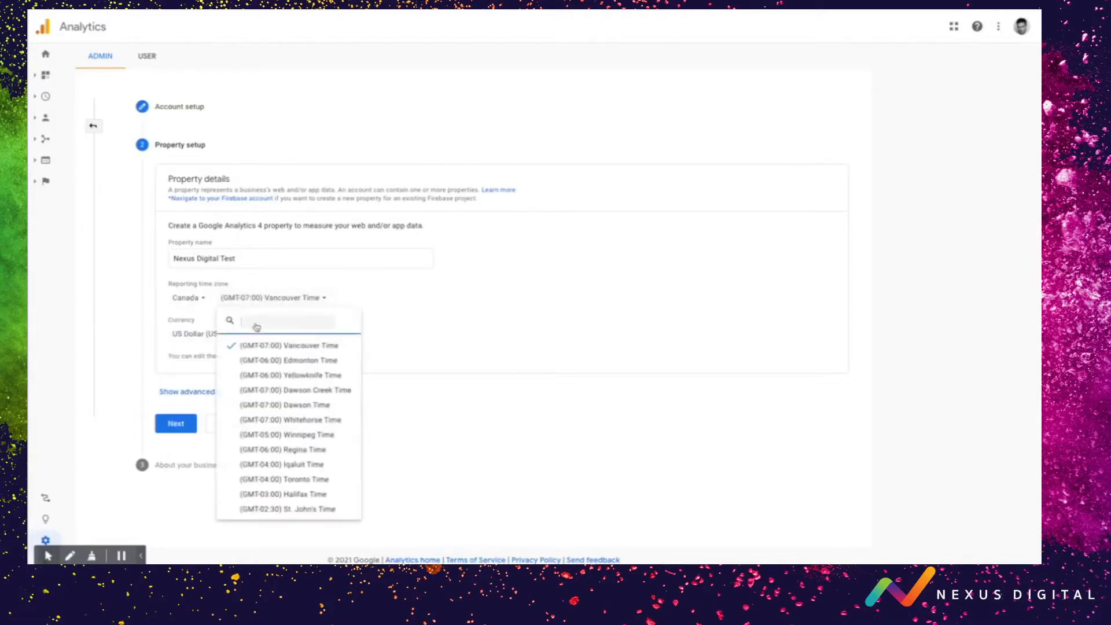
pyautogui.write('to')
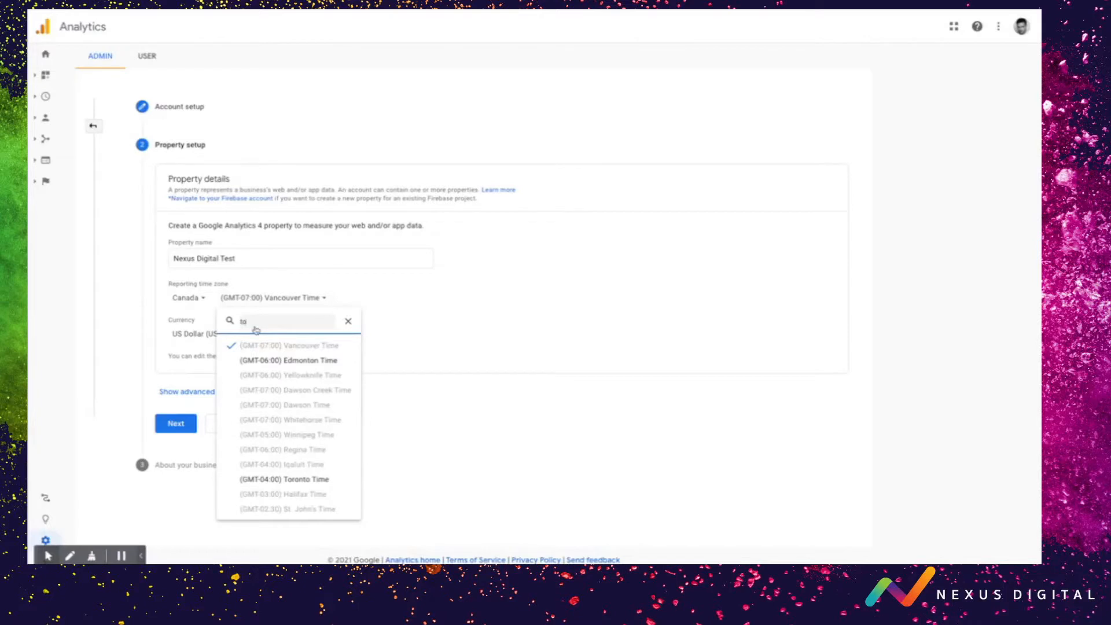
pyautogui.click(278, 479)
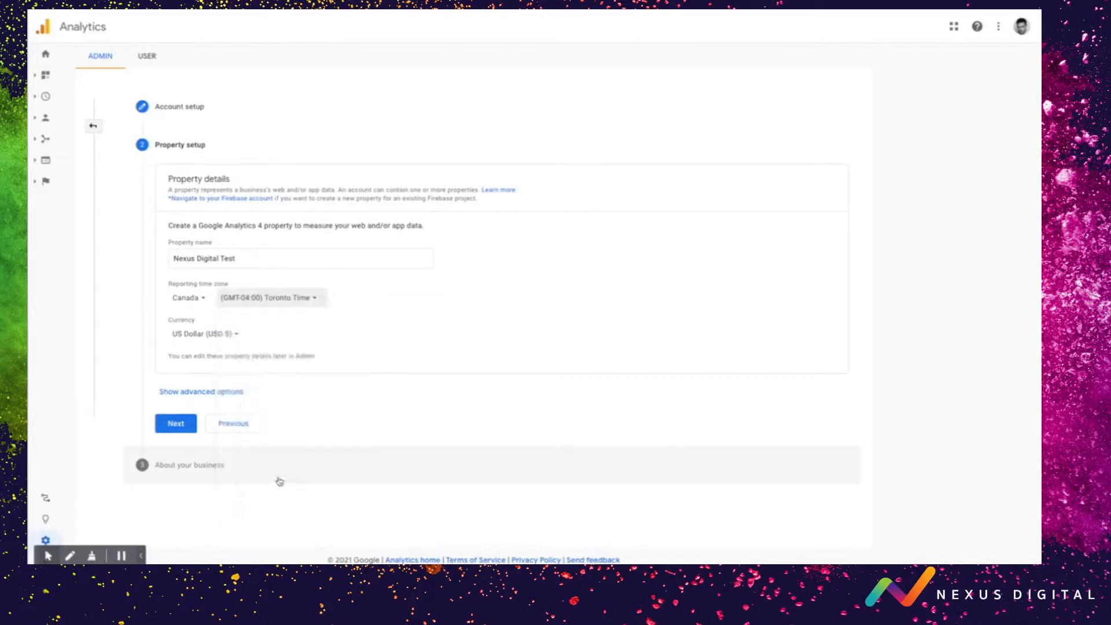
# - Set the property's currency to Canadian Dollar (CAD CA$)
pyautogui.click(195, 341)
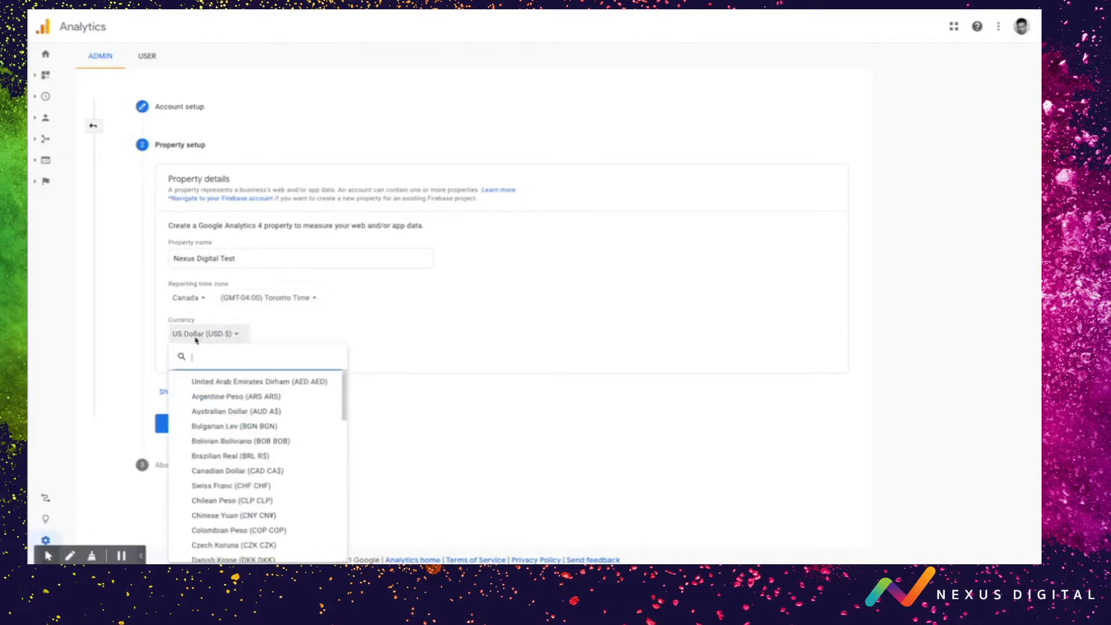
pyautogui.write('c')
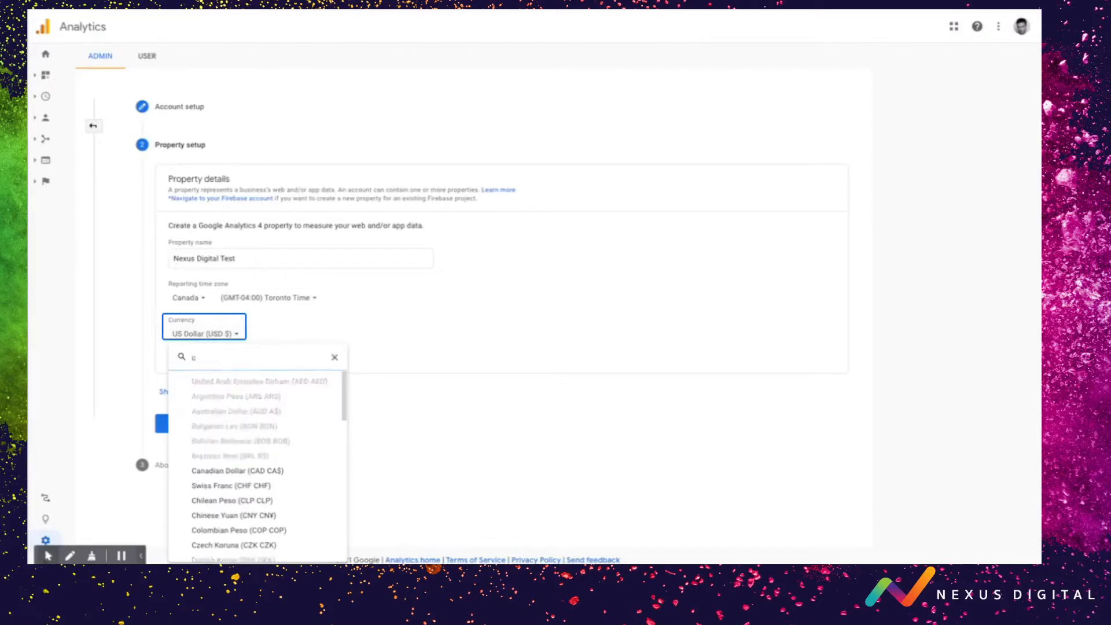
pyautogui.click(213, 472)
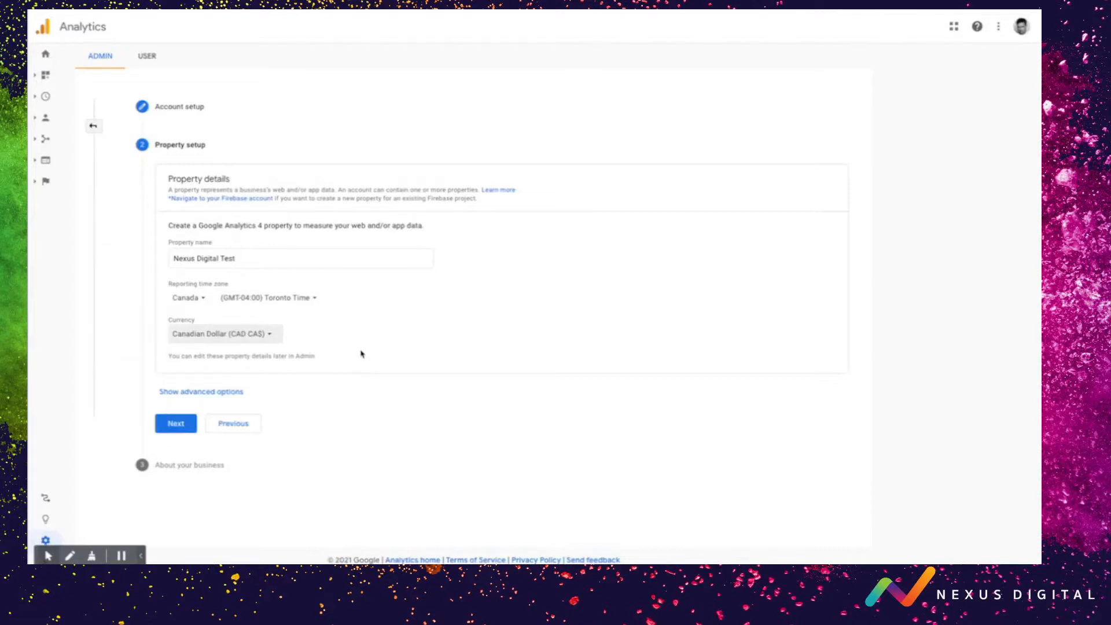
# - Reveal the advanced property options and turn on creation of a Universal Analytics property
pyautogui.click(223, 392)
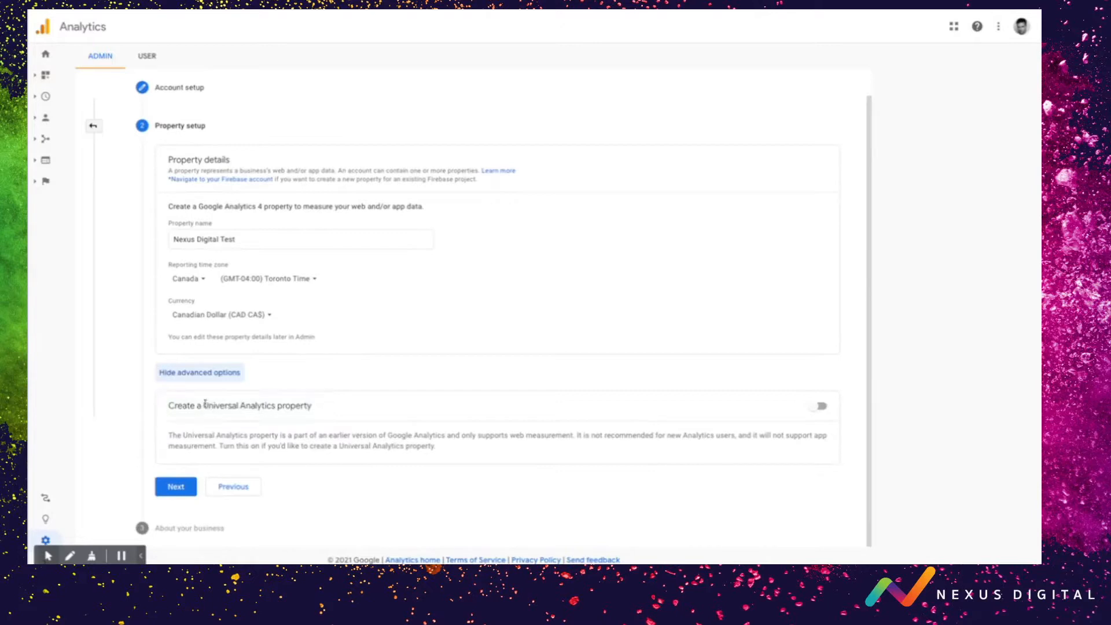
pyautogui.moveTo(204, 406); pyautogui.dragTo(276, 405)
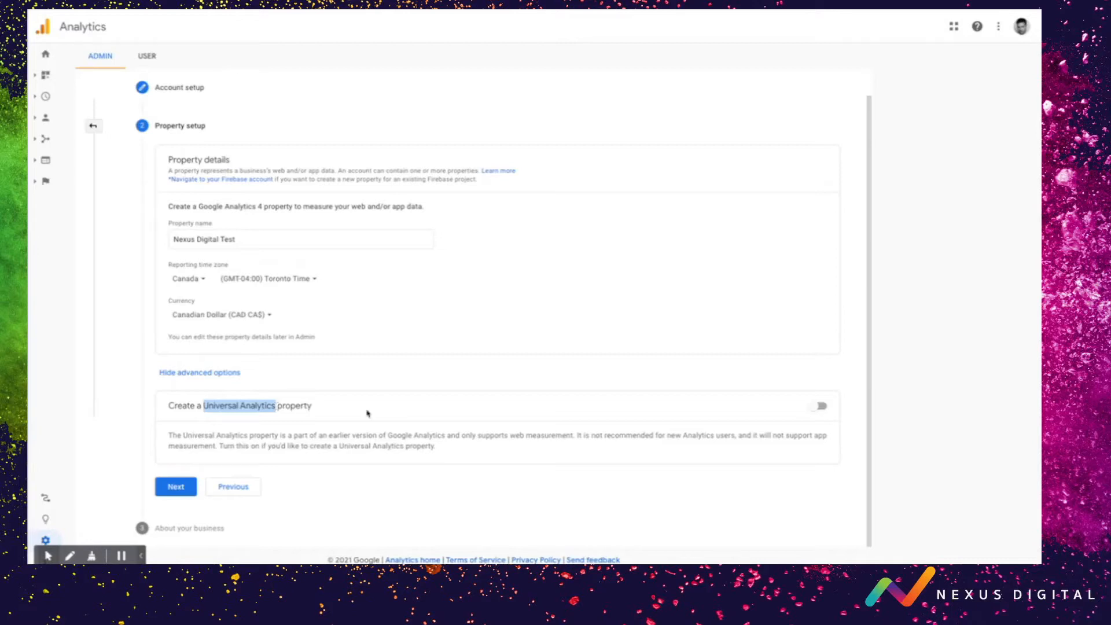
pyautogui.click(393, 413)
pyautogui.press('Tab')
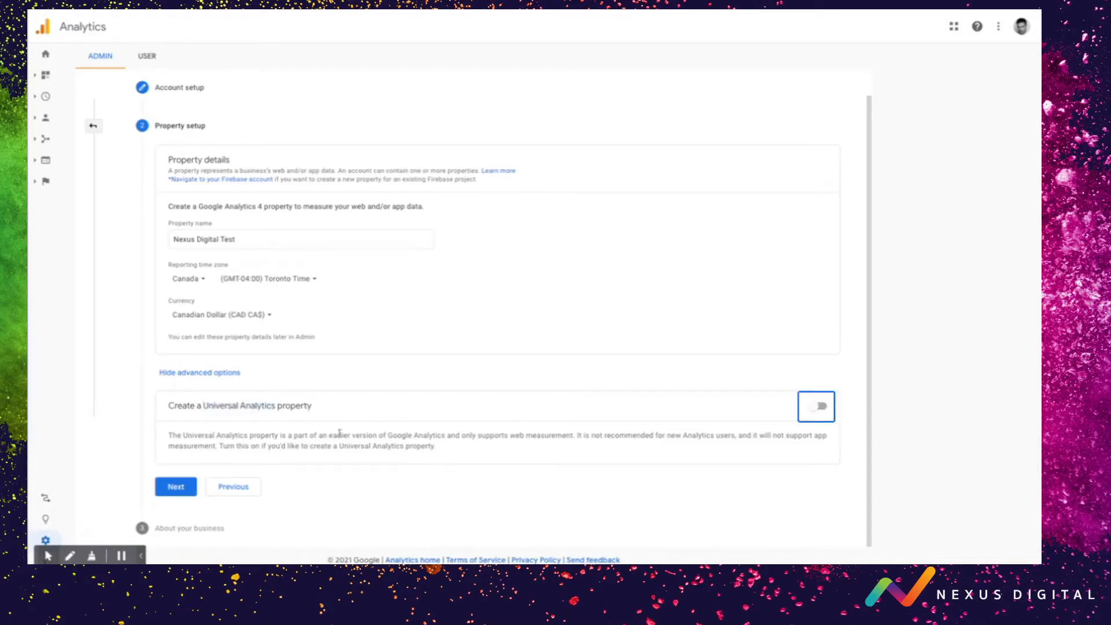
pyautogui.click(815, 409)
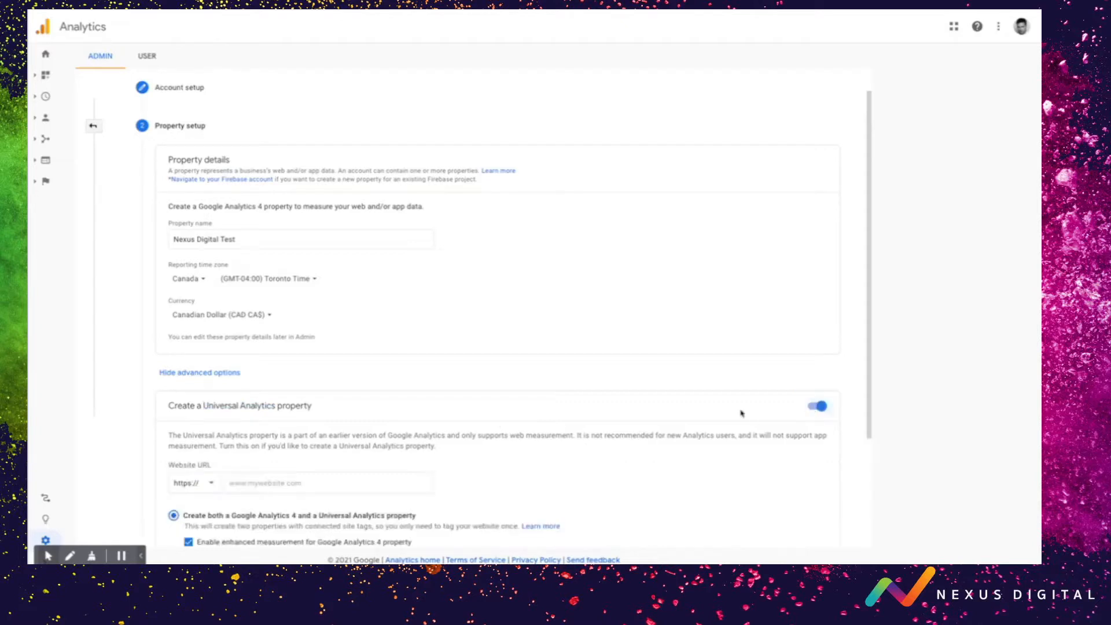
pyautogui.scroll(-2, 521, 427)
pyautogui.click(262, 397)
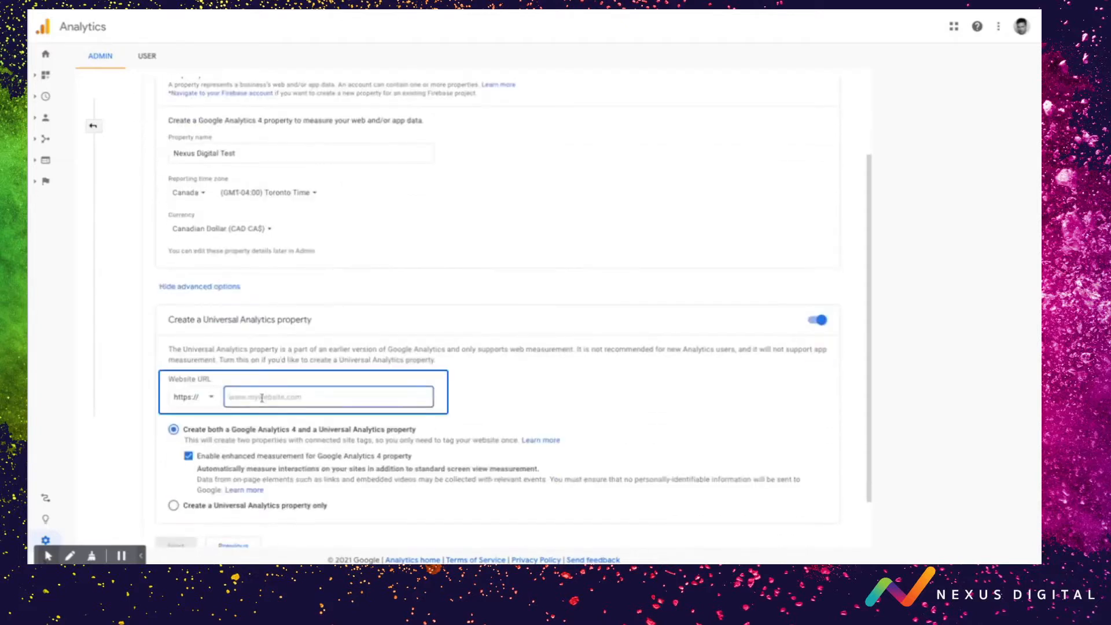
pyautogui.write('nexusdigitaltest.co')
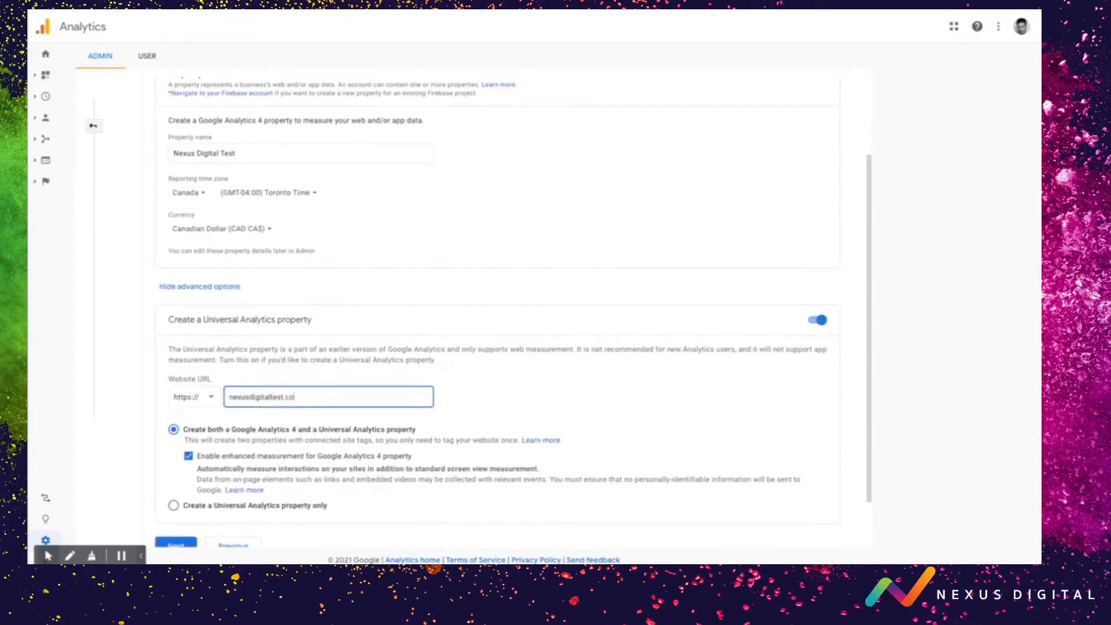
pyautogui.scroll(-1, 301, 396)
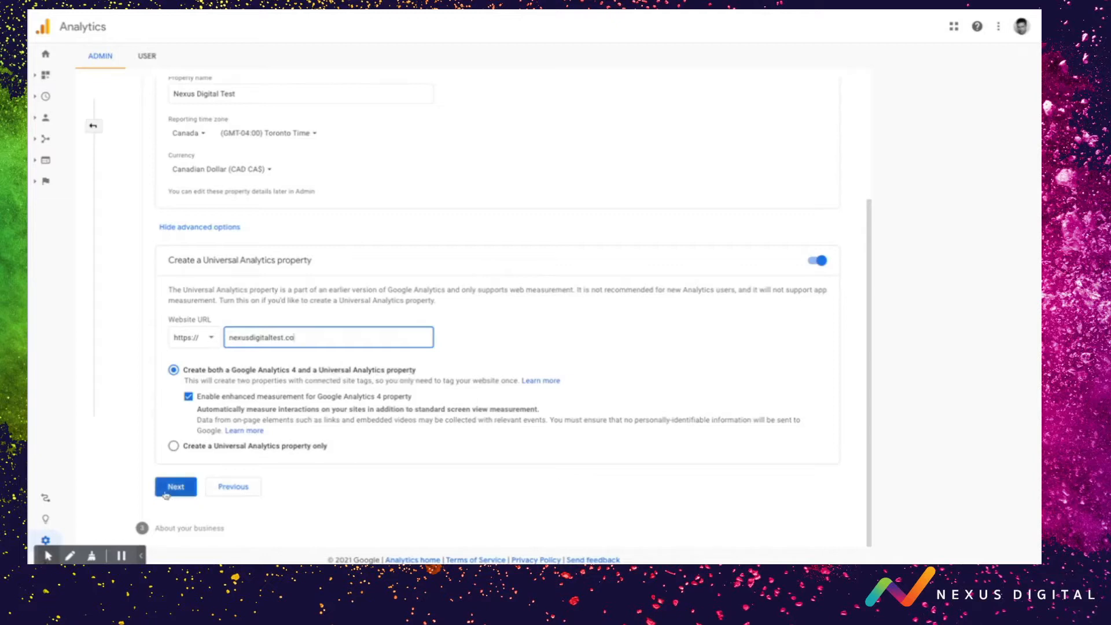
pyautogui.scroll(3, 181, 365)
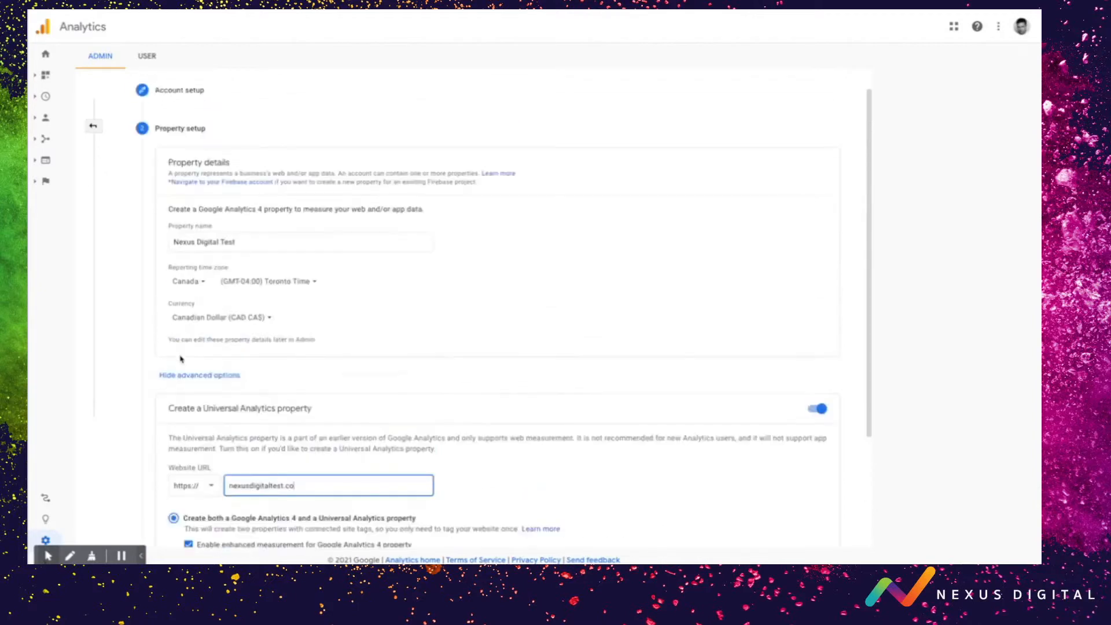
pyautogui.scroll(-3, 180, 363)
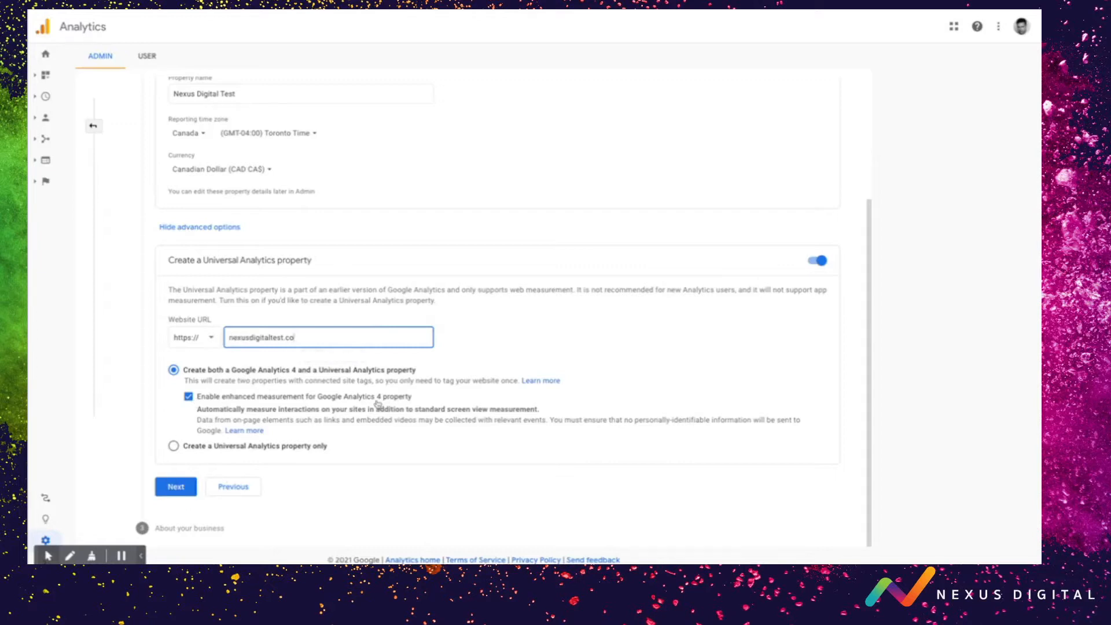
pyautogui.click(174, 490)
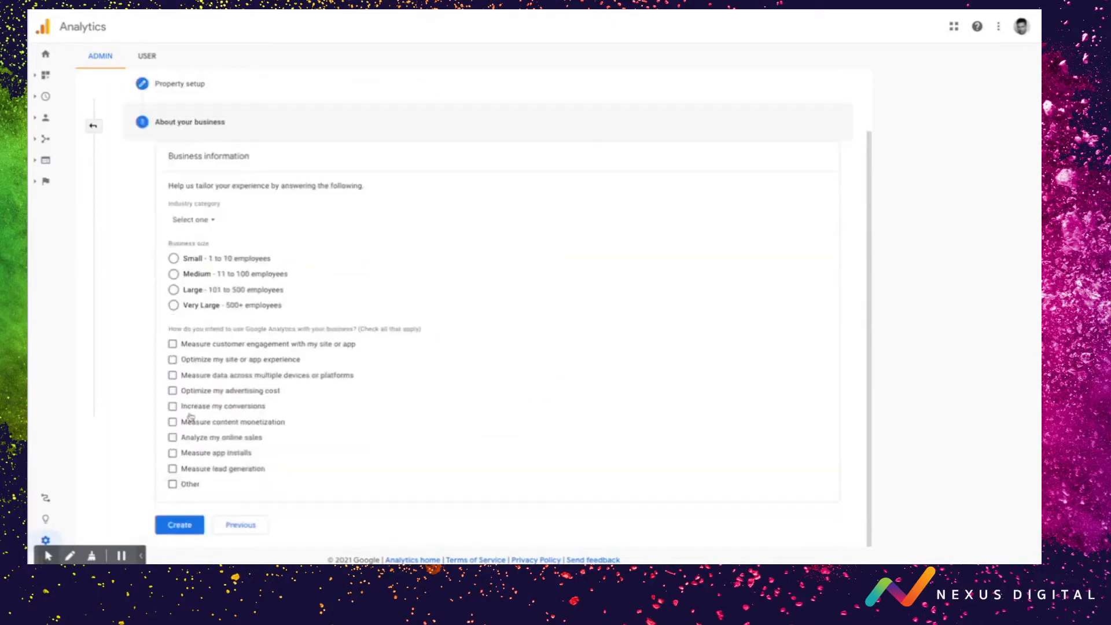
# - Look through the available industry categories and set the business's category to Other
pyautogui.click(229, 230)
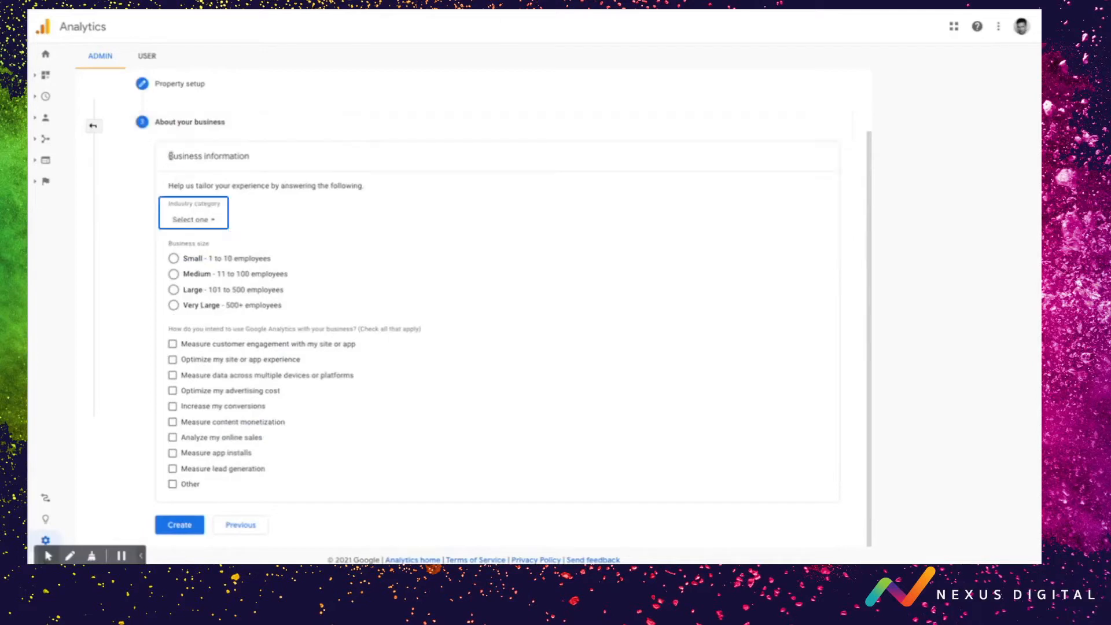
pyautogui.moveTo(170, 156); pyautogui.dragTo(258, 164)
pyautogui.click(258, 164)
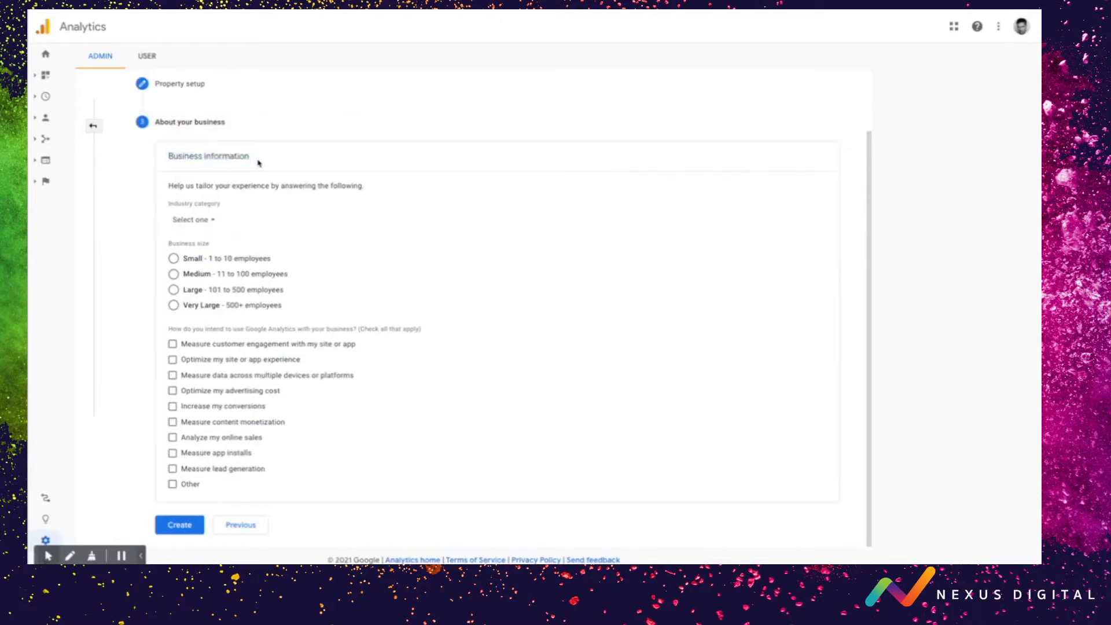
pyautogui.click(200, 225)
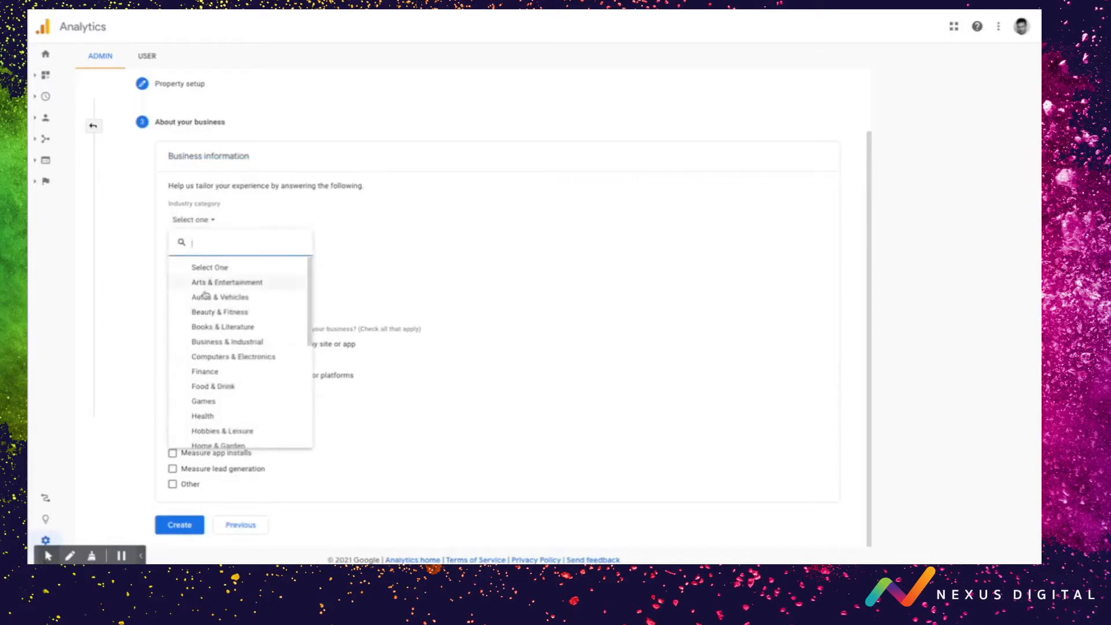
pyautogui.scroll(-1, 207, 385)
pyautogui.scroll(-5, 207, 385)
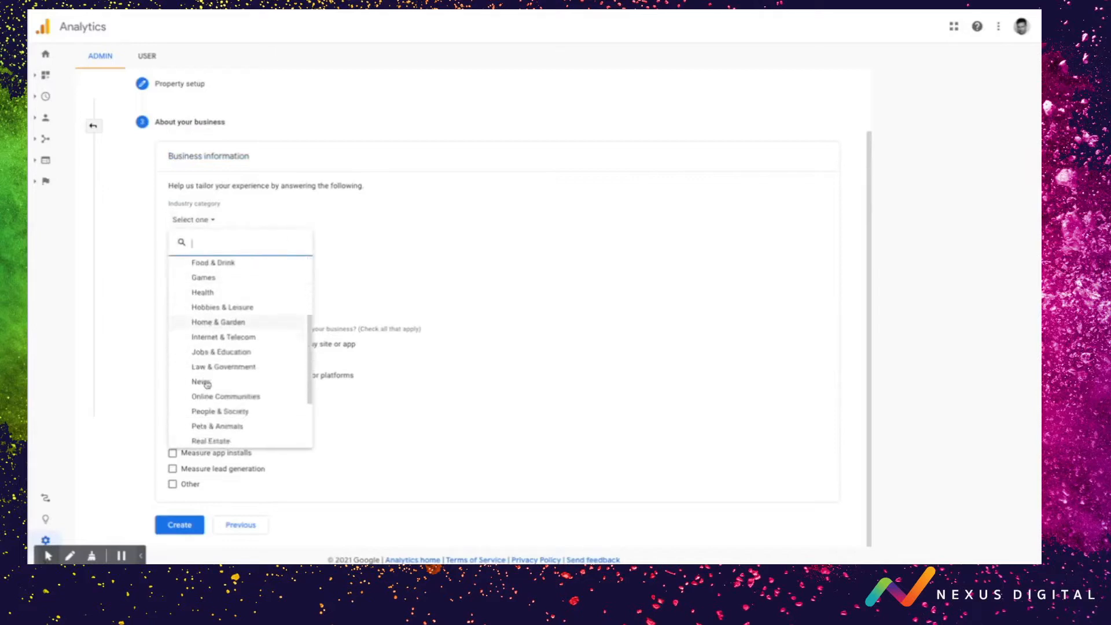
pyautogui.scroll(-1, 208, 385)
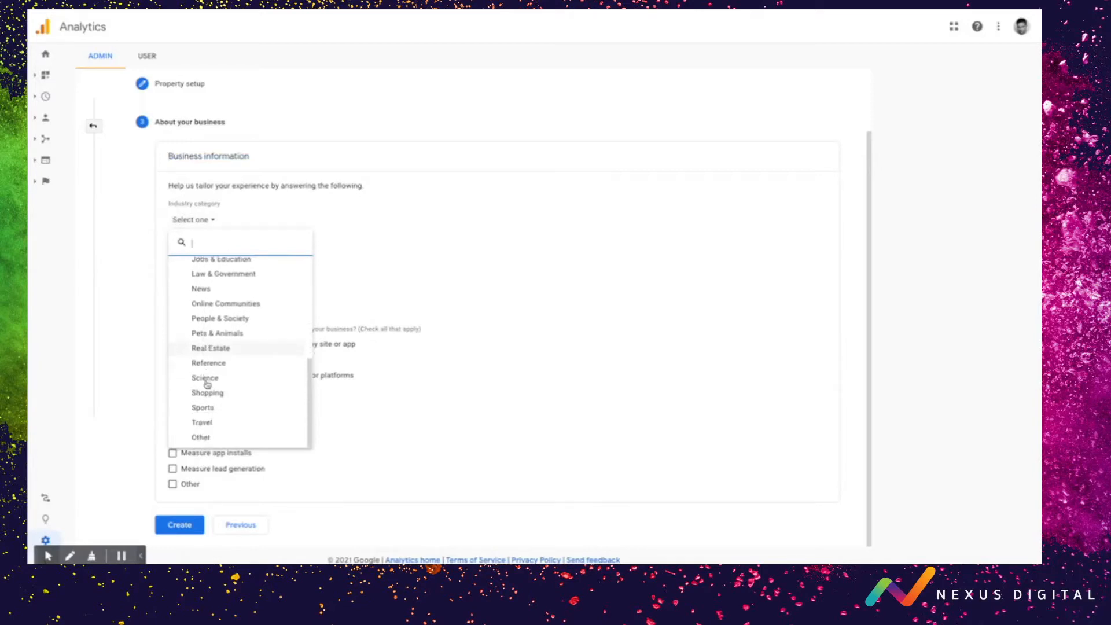
pyautogui.scroll(5, 207, 384)
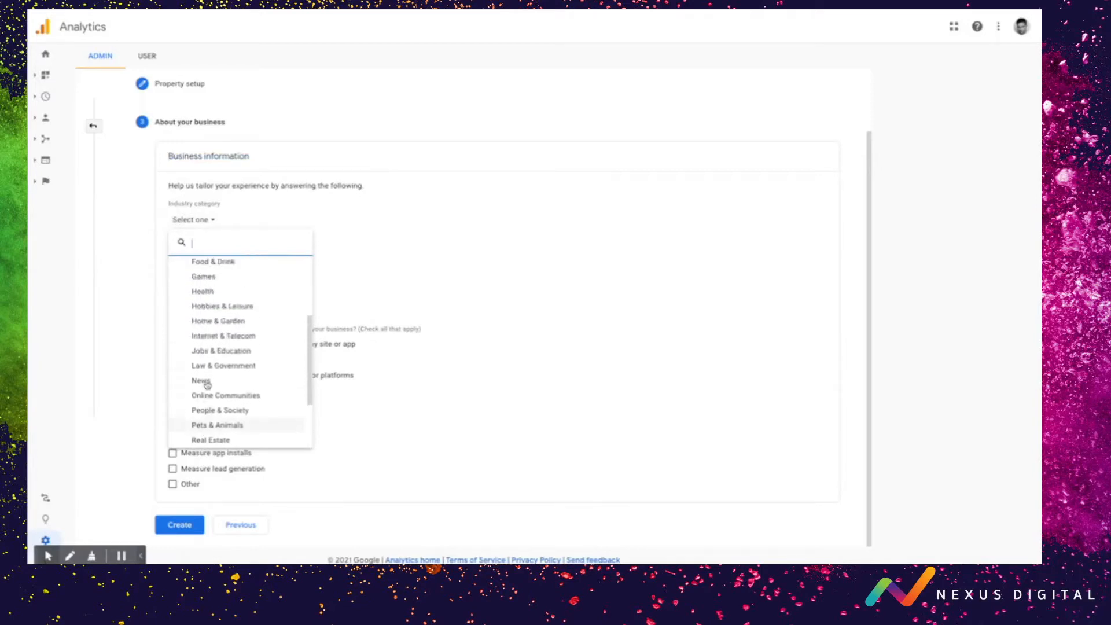
pyautogui.scroll(3, 207, 385)
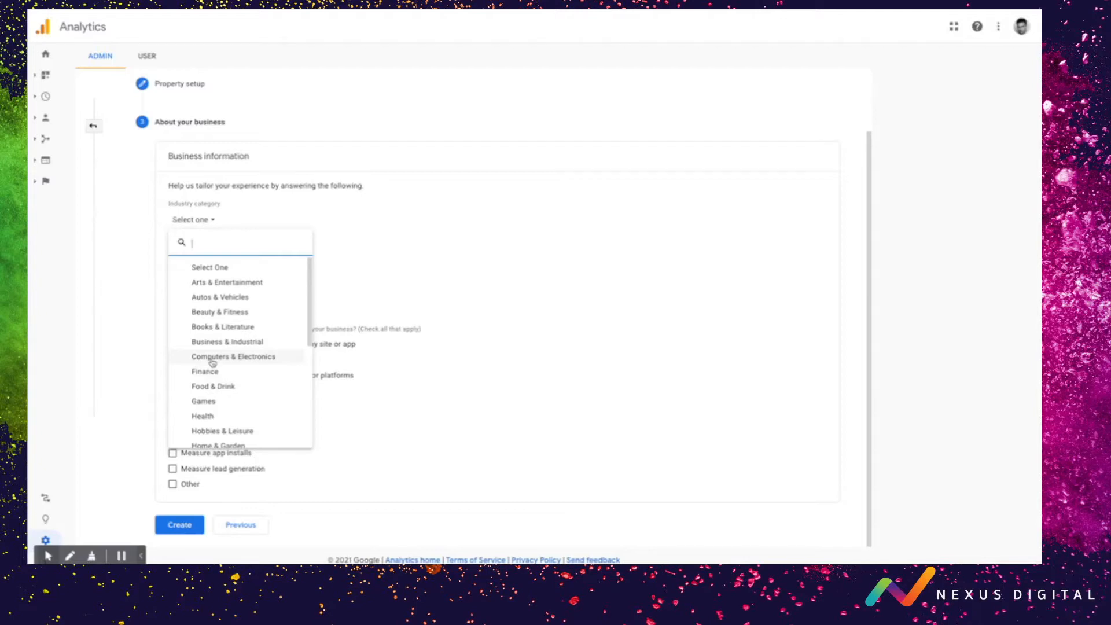
pyautogui.scroll(-4, 212, 362)
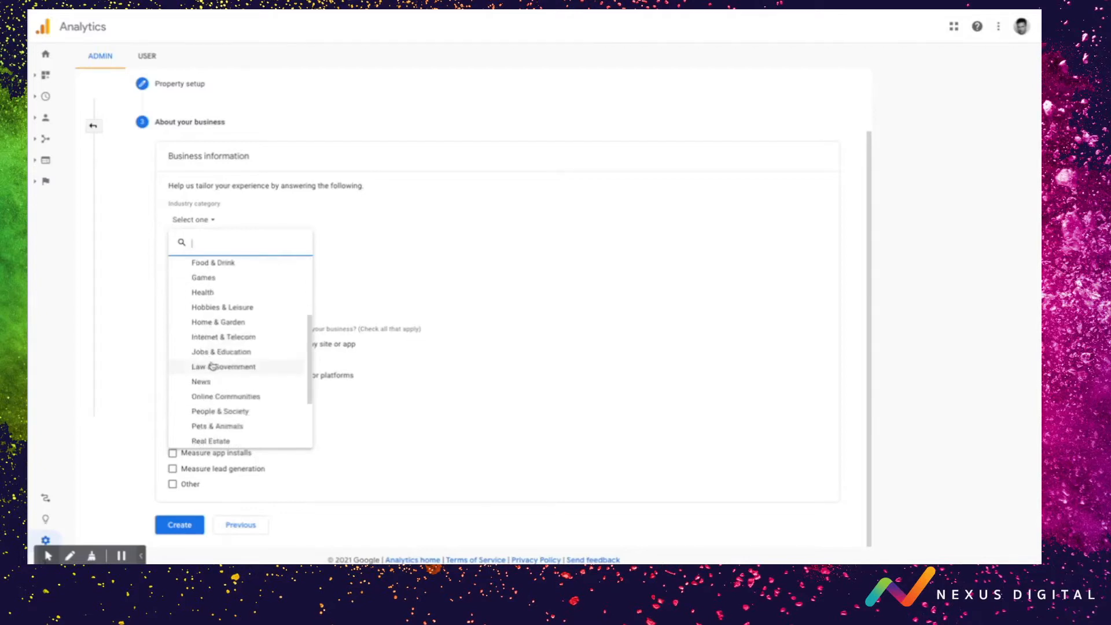
pyautogui.scroll(-2, 214, 388)
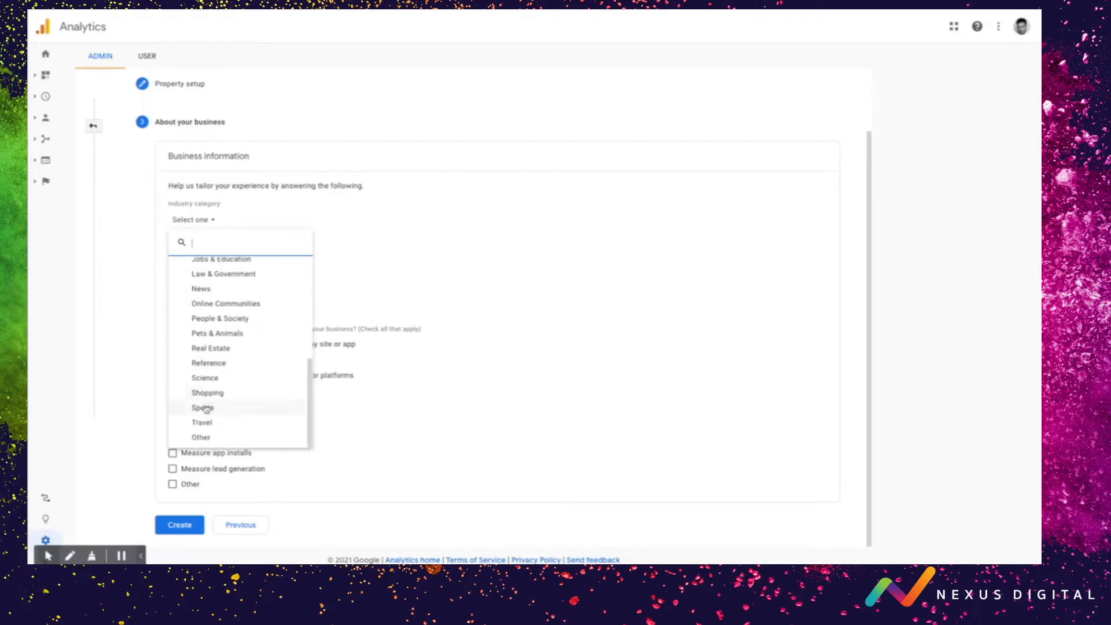
pyautogui.click(203, 435)
# - Set the industry category to Business & Industrial and the business size to Medium, 11 to 100 employees
pyautogui.click(195, 220)
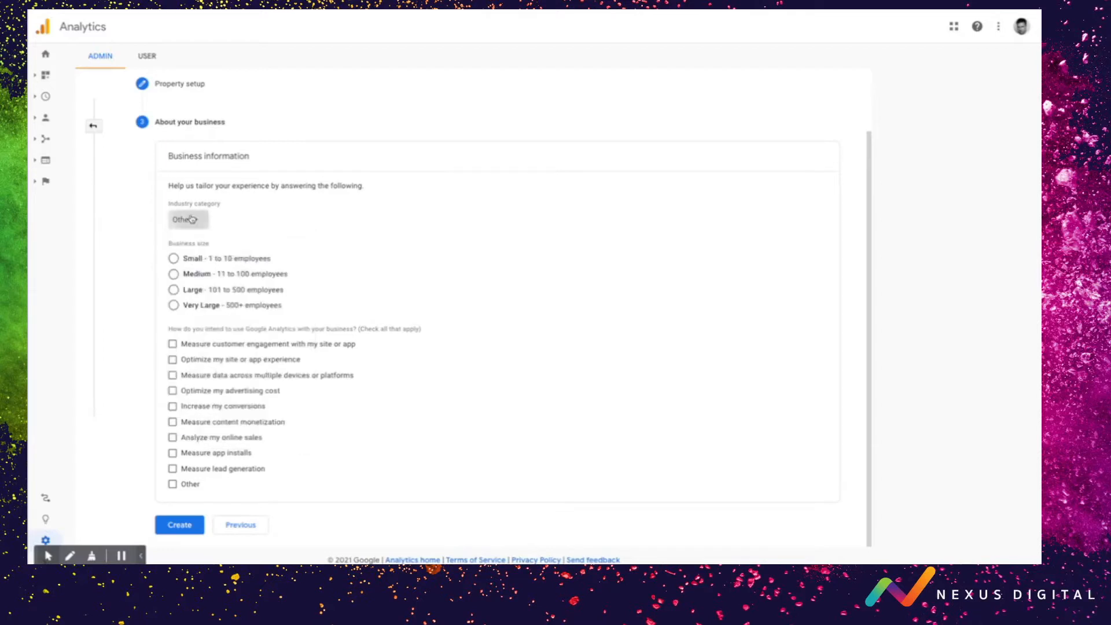
pyautogui.click(216, 342)
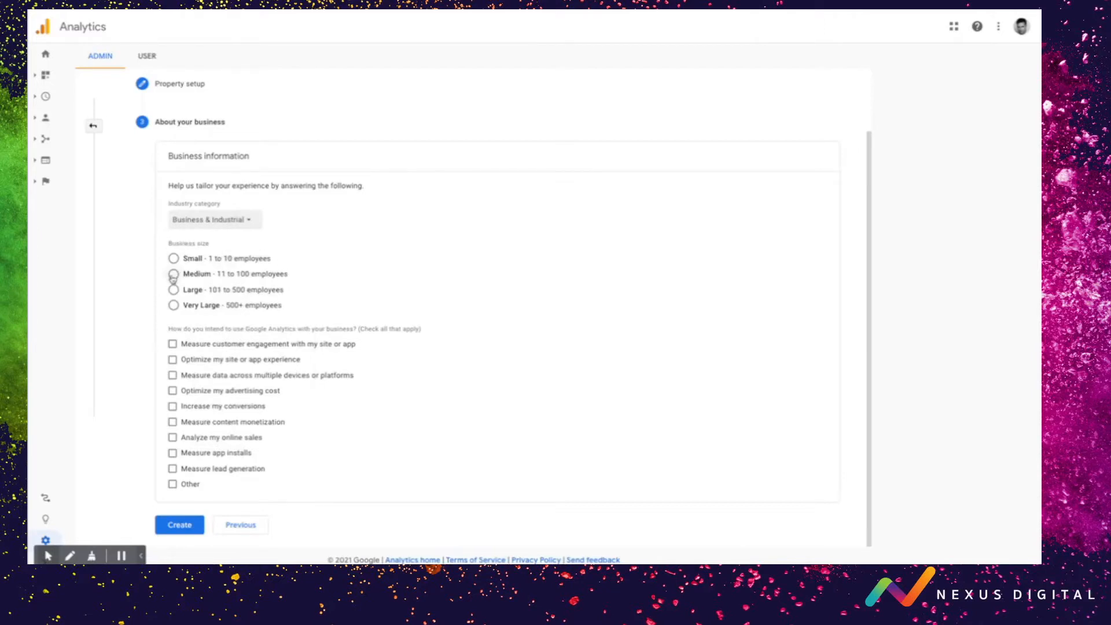
pyautogui.click(173, 275)
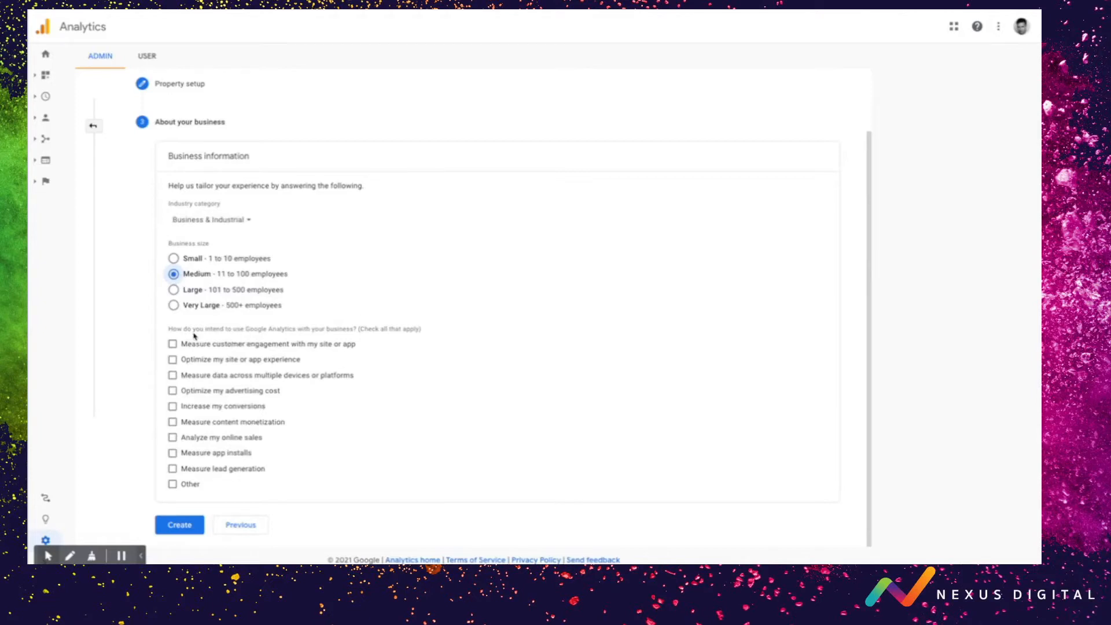
# - Select every intended use of Google Analytics, from measuring customer engagement through measuring lead generation and Other
pyautogui.moveTo(170, 332); pyautogui.dragTo(359, 333)
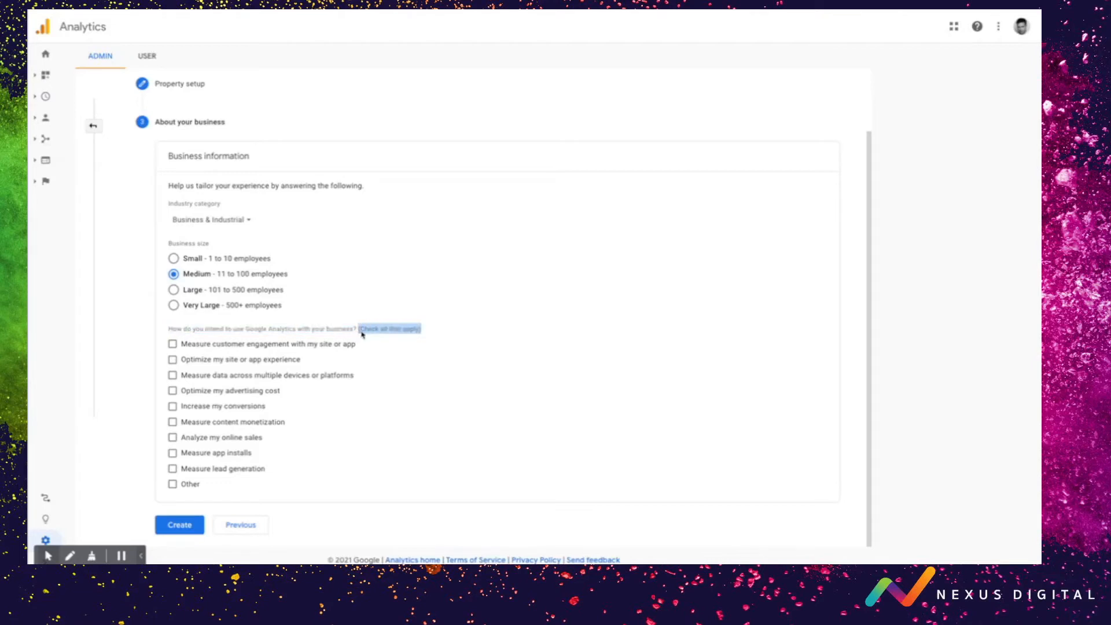
pyautogui.click(388, 341)
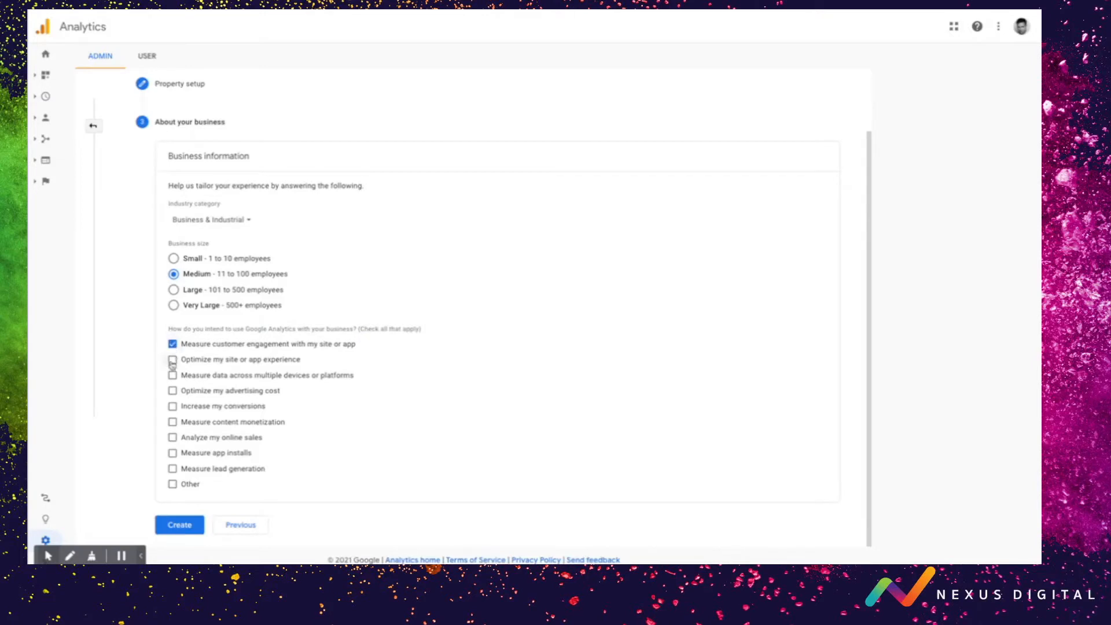
pyautogui.click(172, 361)
pyautogui.click(173, 376)
pyautogui.click(173, 392)
pyautogui.click(173, 407)
pyautogui.click(172, 422)
pyautogui.click(173, 438)
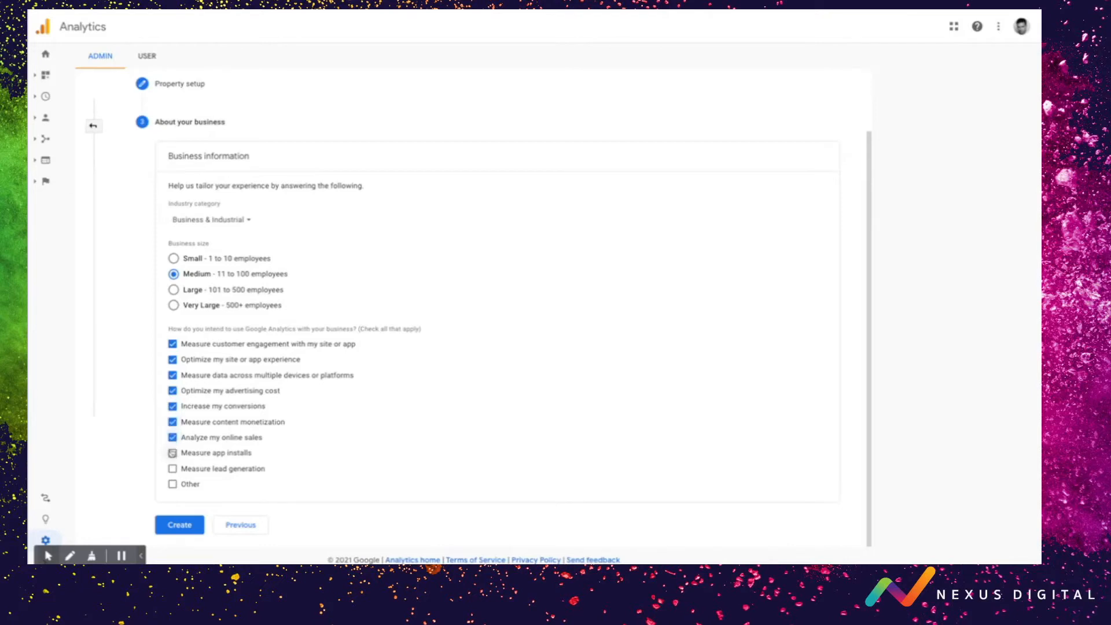
pyautogui.click(172, 454)
pyautogui.click(172, 470)
pyautogui.click(172, 485)
# - Describe the other intended use as "marketing and video analysis" and submit the business information to create the account
pyautogui.click(205, 504)
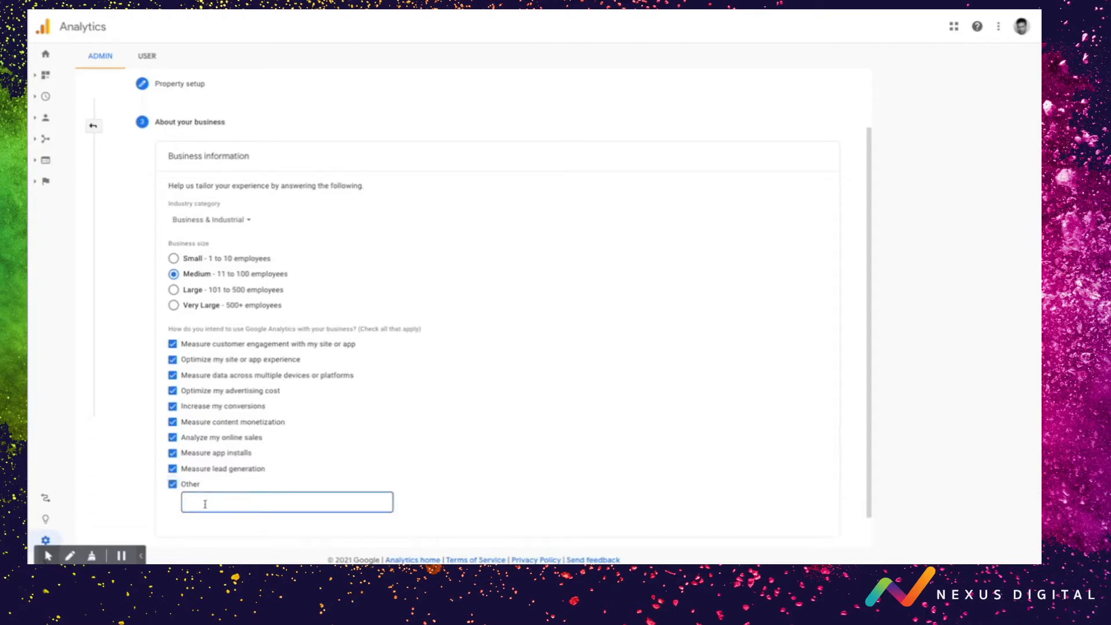
pyautogui.write('marketing and video analysis')
pyautogui.scroll(-1, 446, 481)
pyautogui.click(184, 528)
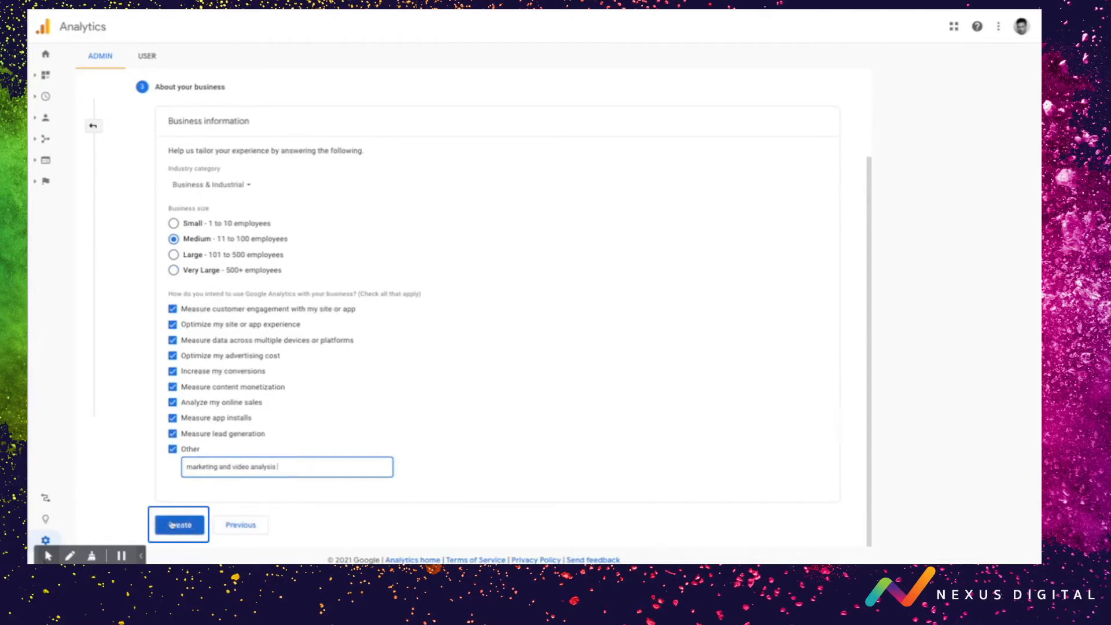
pyautogui.click(172, 525)
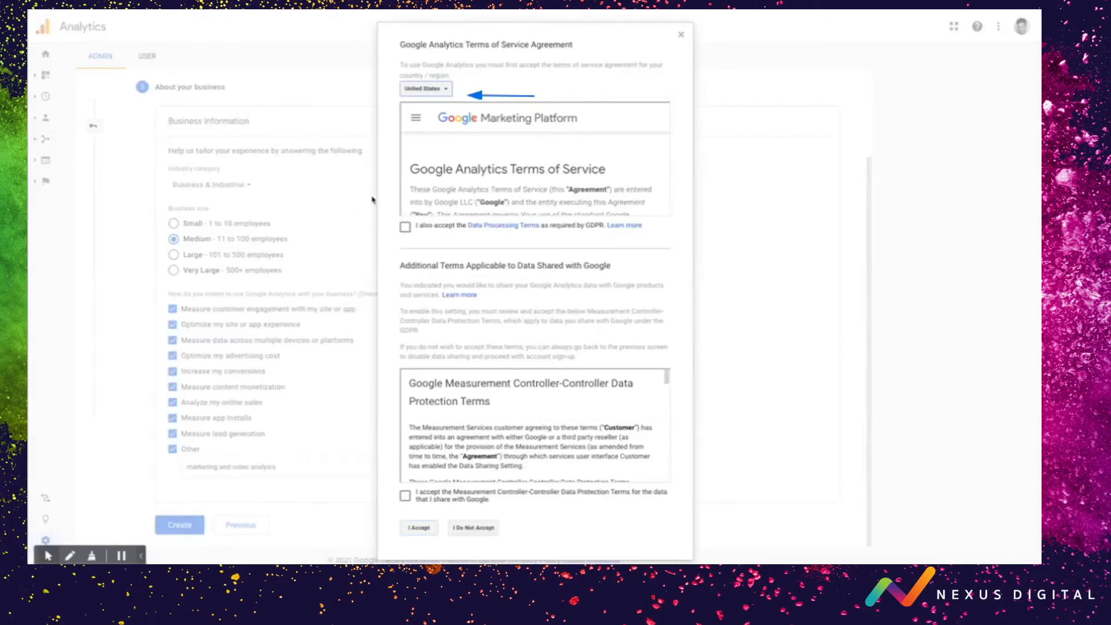
# - Set the country for the Google Analytics Terms of Service Agreement to Canada
pyautogui.click(415, 92)
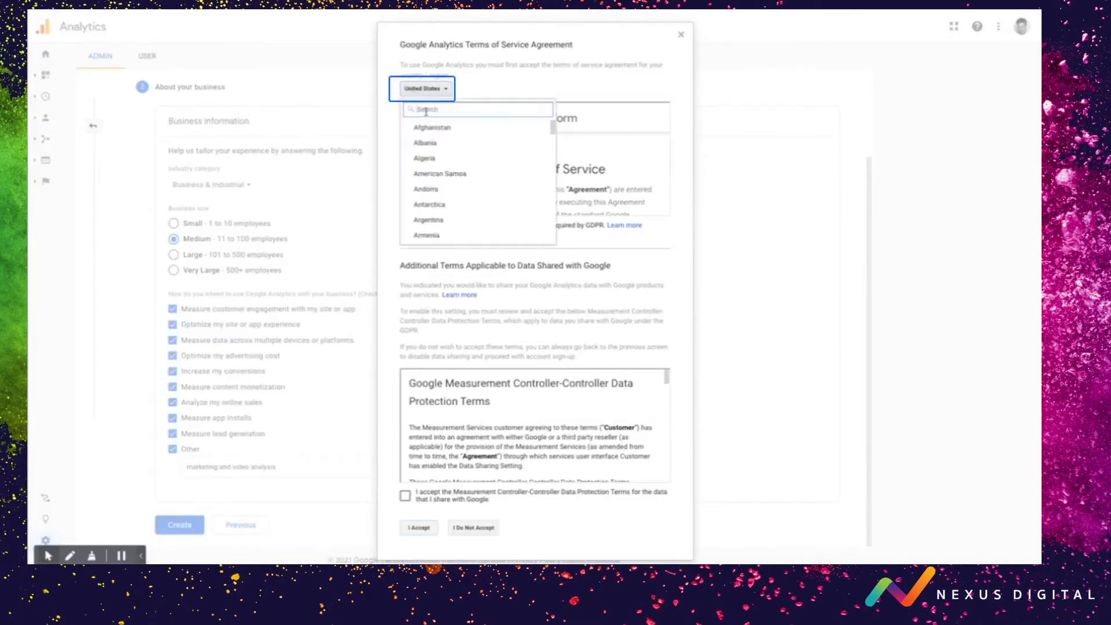
pyautogui.scroll(-5, 426, 174)
pyautogui.click(422, 179)
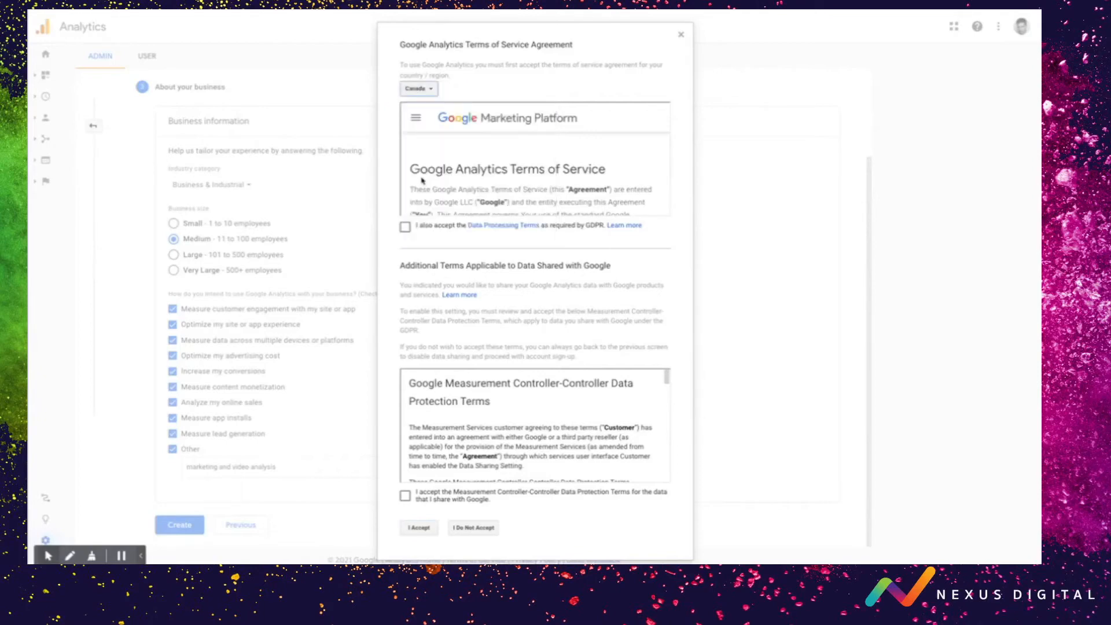
# - Review the Google Analytics Terms of Service and accept the Data Processing Terms required by GDPR
pyautogui.scroll(-3, 417, 208)
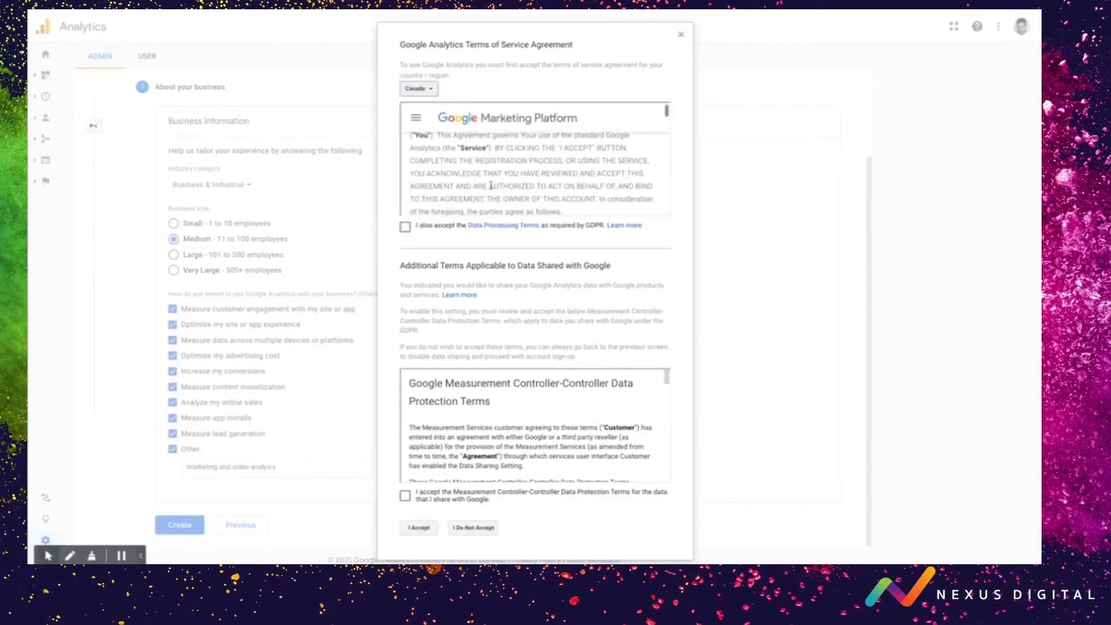
pyautogui.scroll(3, 459, 173)
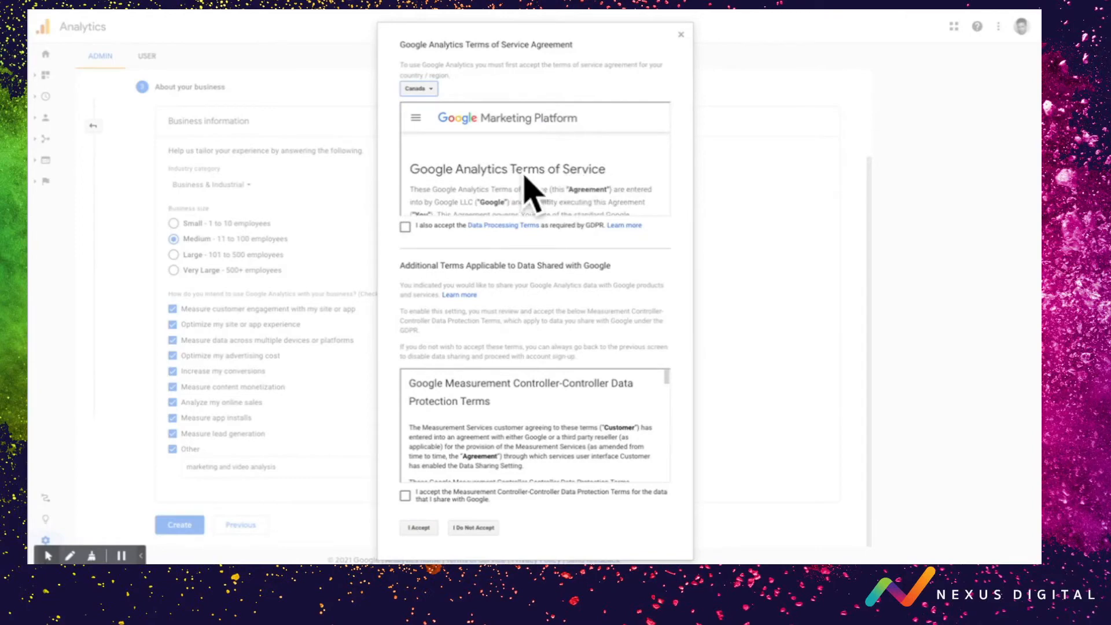
pyautogui.scroll(-6, 530, 183)
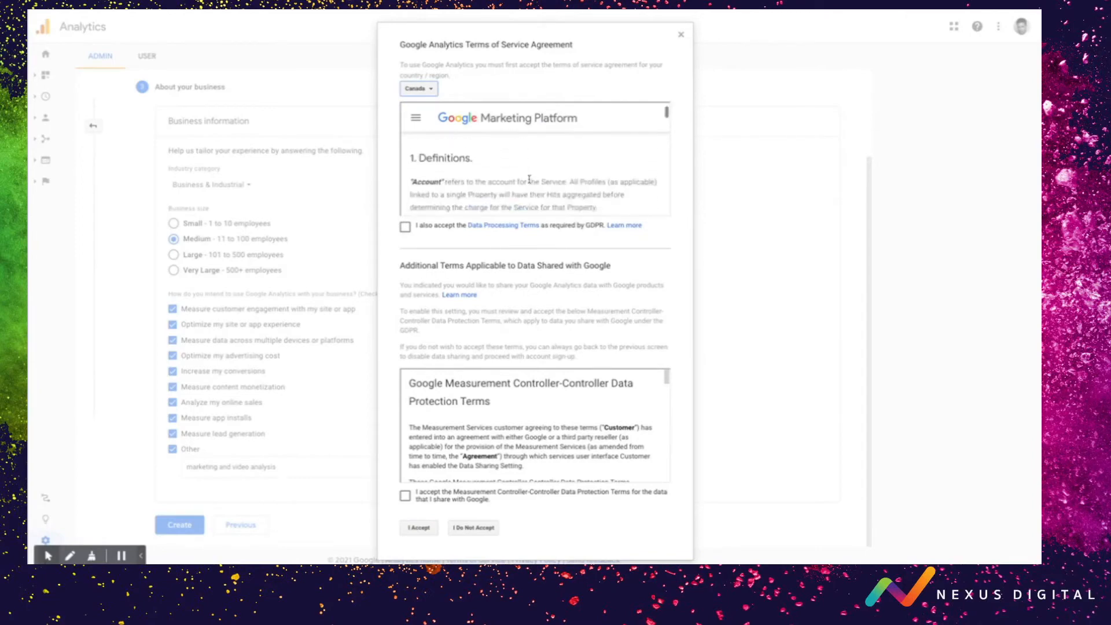
pyautogui.scroll(-10, 530, 183)
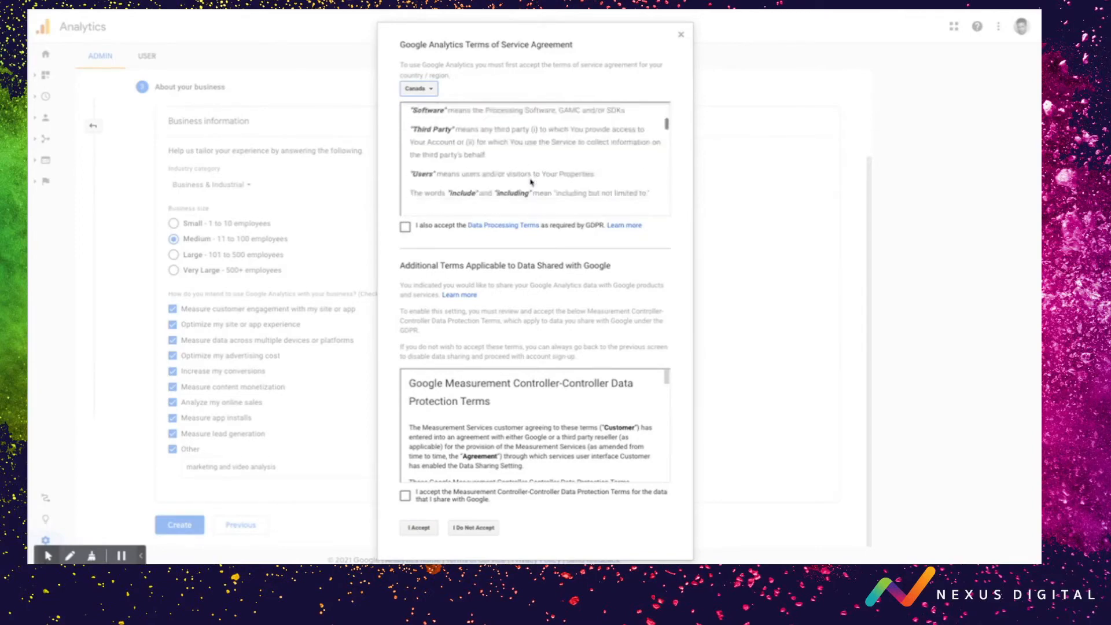
pyautogui.scroll(-1, 521, 184)
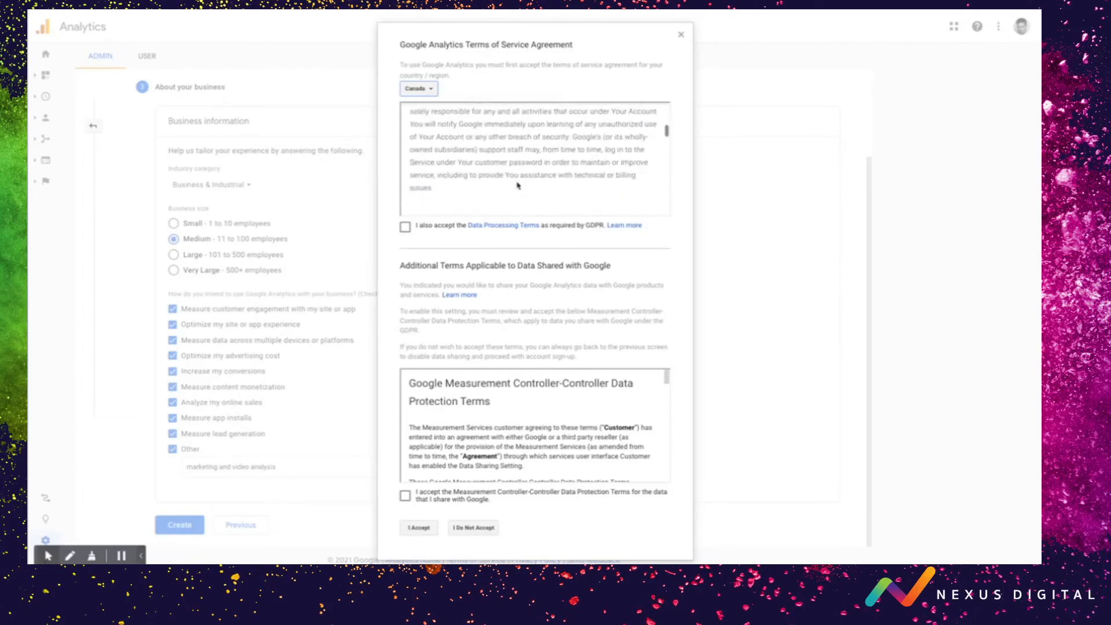
pyautogui.click(405, 227)
# - Review and accept the Measurement Controller-Controller Data Protection Terms, and submit acceptance of the whole agreement
pyautogui.scroll(-1, 479, 397)
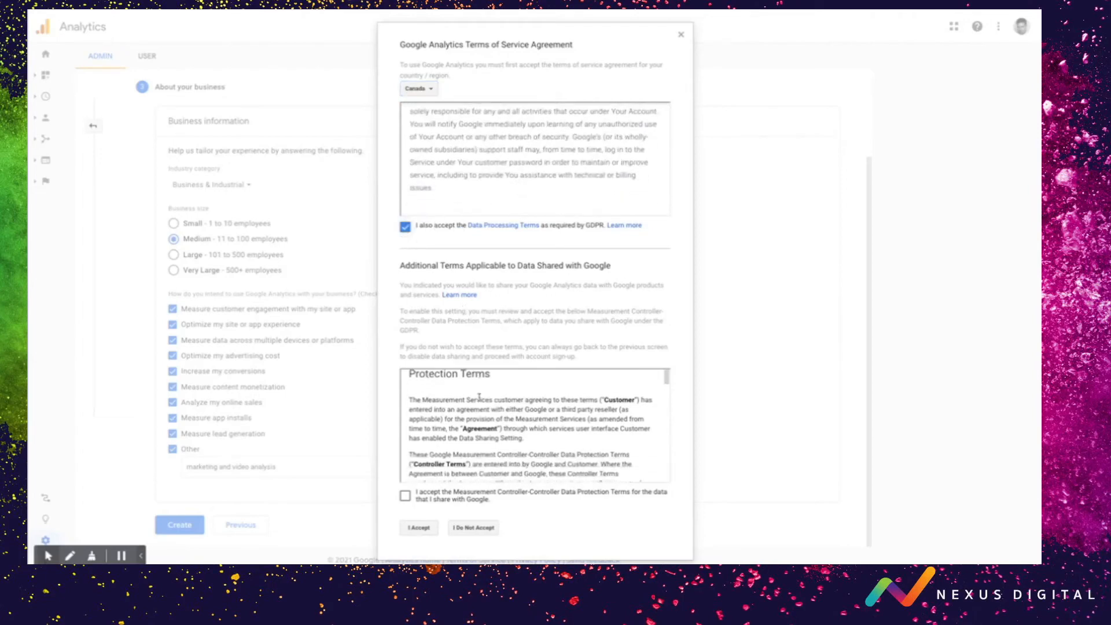
pyautogui.scroll(-8, 507, 433)
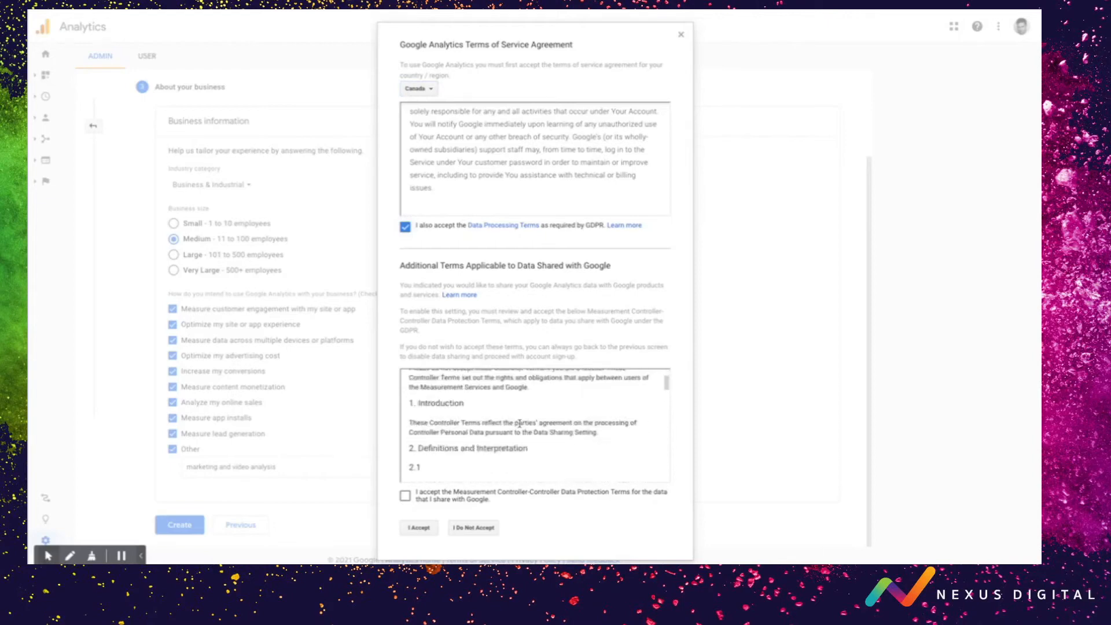
pyautogui.scroll(-10, 516, 422)
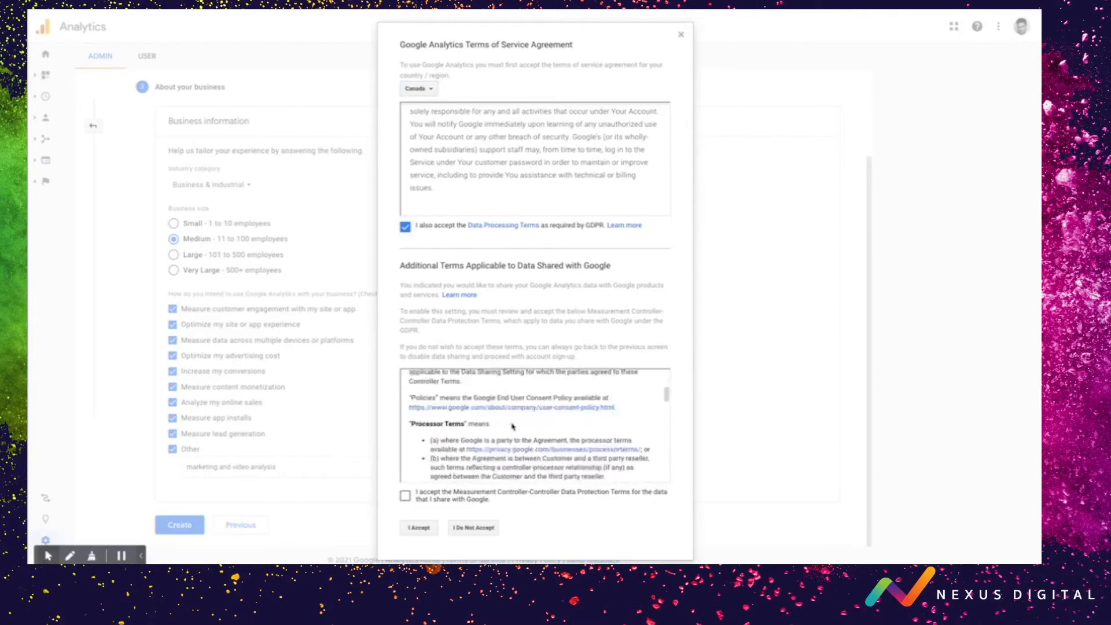
pyautogui.scroll(-10, 513, 427)
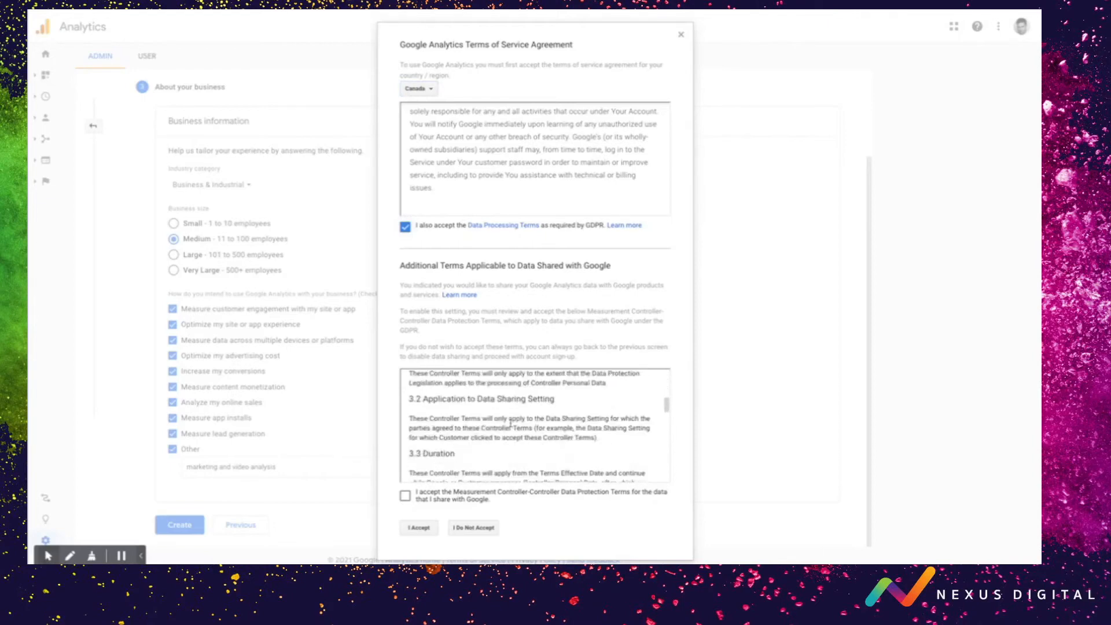
pyautogui.click(404, 498)
pyautogui.click(415, 530)
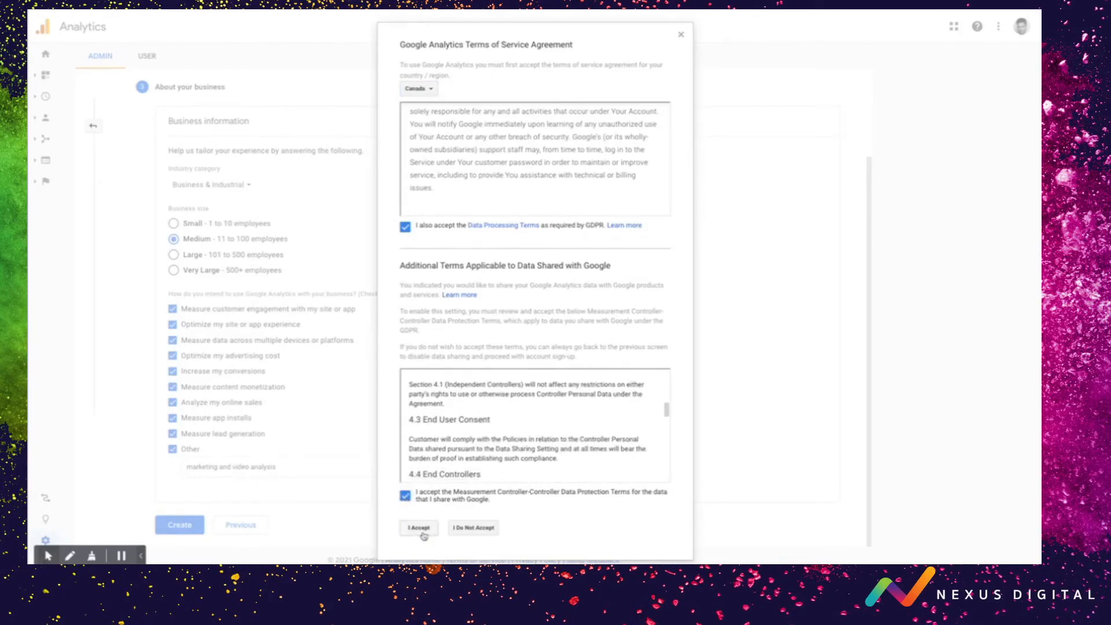
pyautogui.click(418, 530)
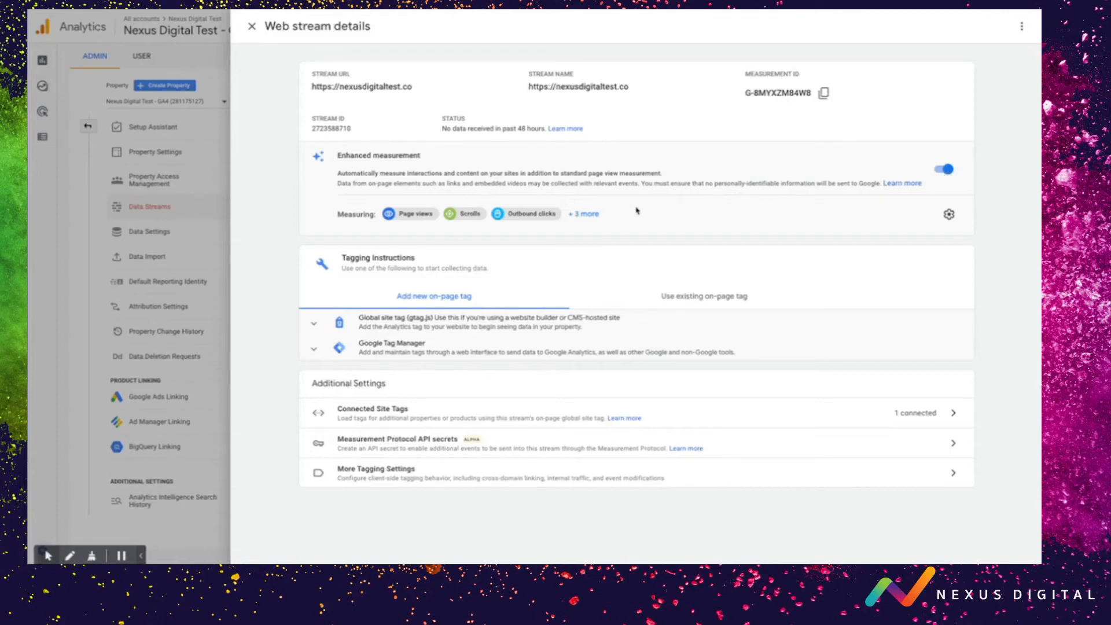
# - Review the web stream's enhanced measurement events, switch File downloads off and on again, and save the settings
pyautogui.click(588, 214)
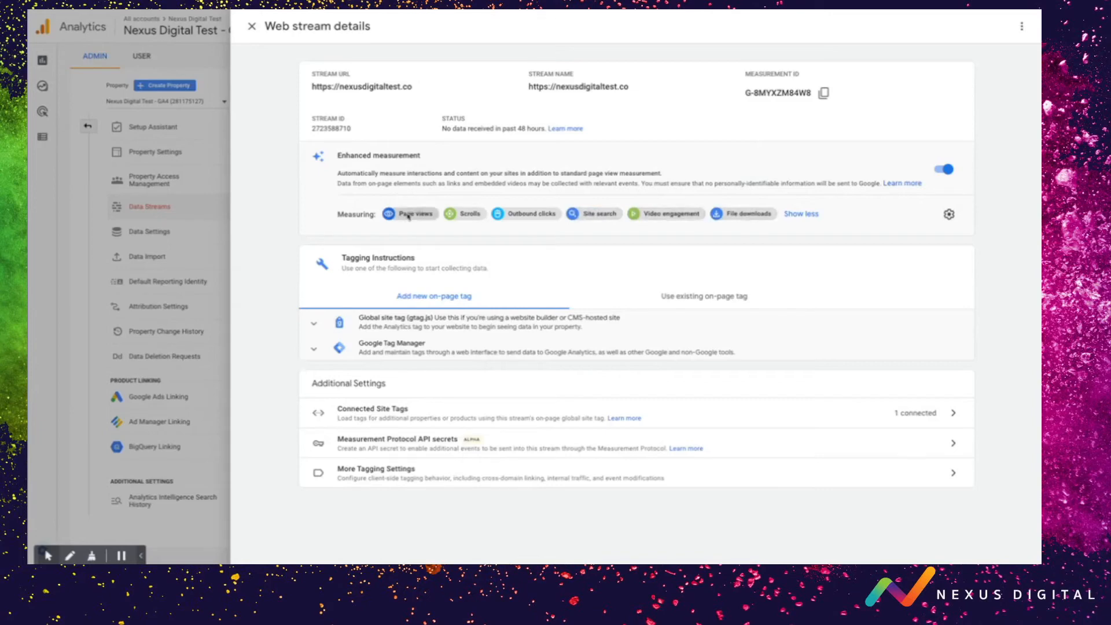
pyautogui.click(949, 215)
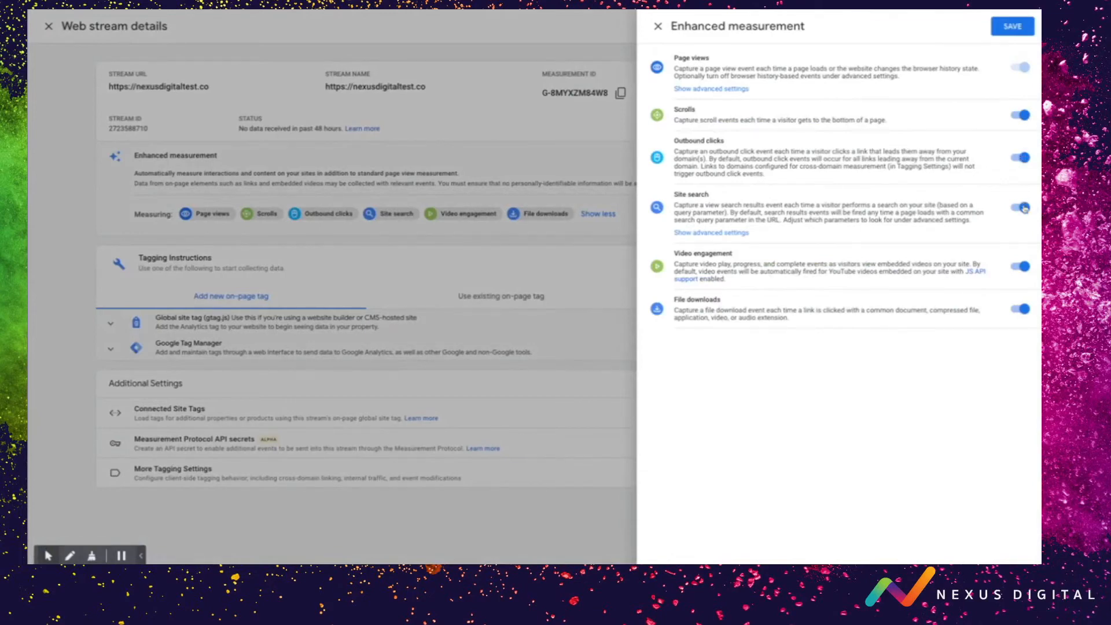
pyautogui.click(1019, 309)
pyautogui.click(1021, 309)
pyautogui.click(1011, 27)
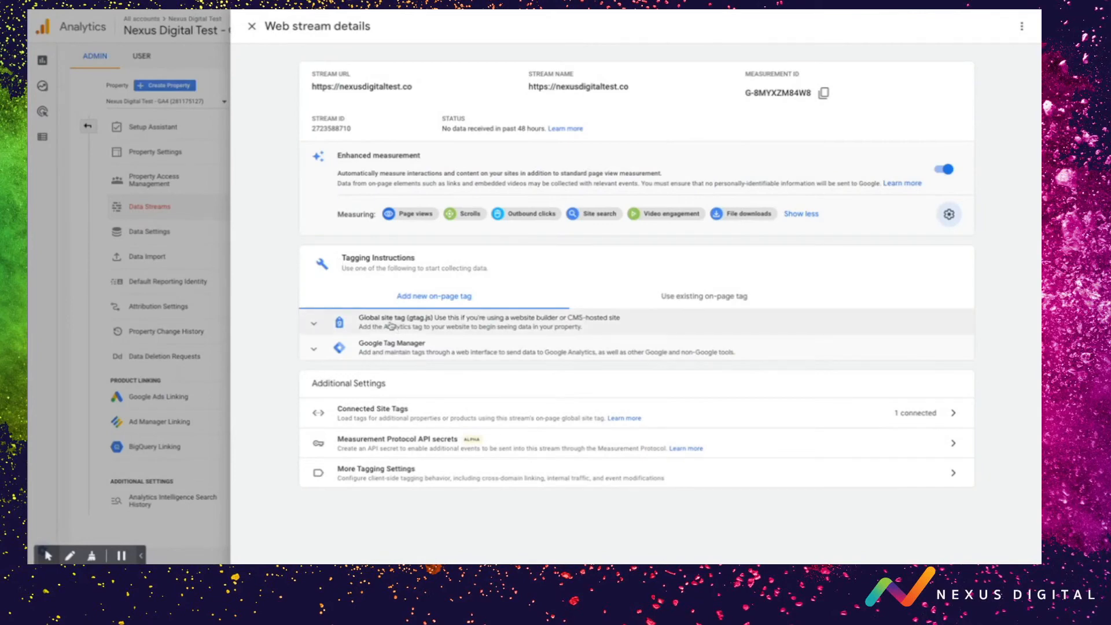
# - Expand the Global site tag (gtag.js) tagging instructions to view the code for the website
pyautogui.click(375, 319)
pyautogui.scroll(-1, 375, 321)
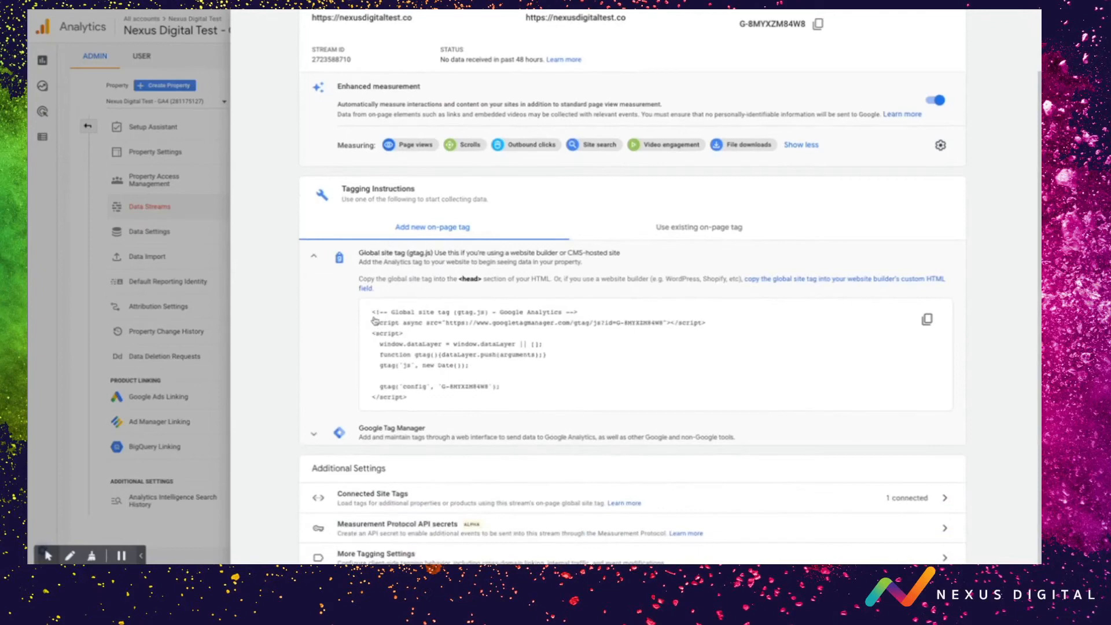
# - Review where the Global site tag (gtag.js) goes in the HTML or a website builder, and copy its code snippet
pyautogui.moveTo(361, 255); pyautogui.dragTo(424, 258)
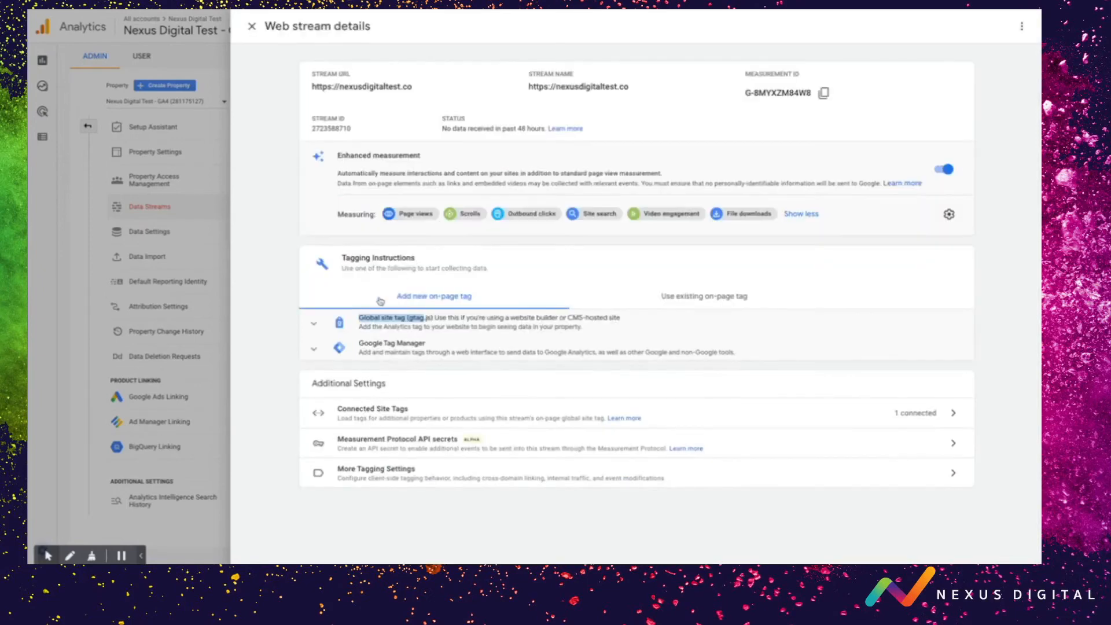
pyautogui.click(354, 325)
pyautogui.scroll(-1, 354, 325)
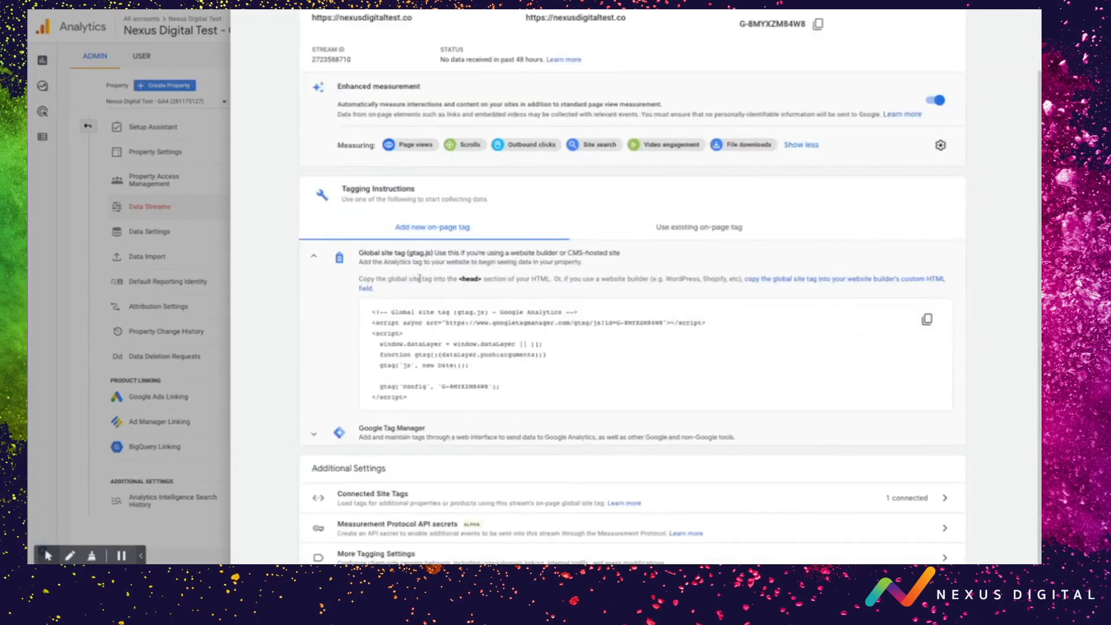
pyautogui.moveTo(361, 280); pyautogui.dragTo(551, 283)
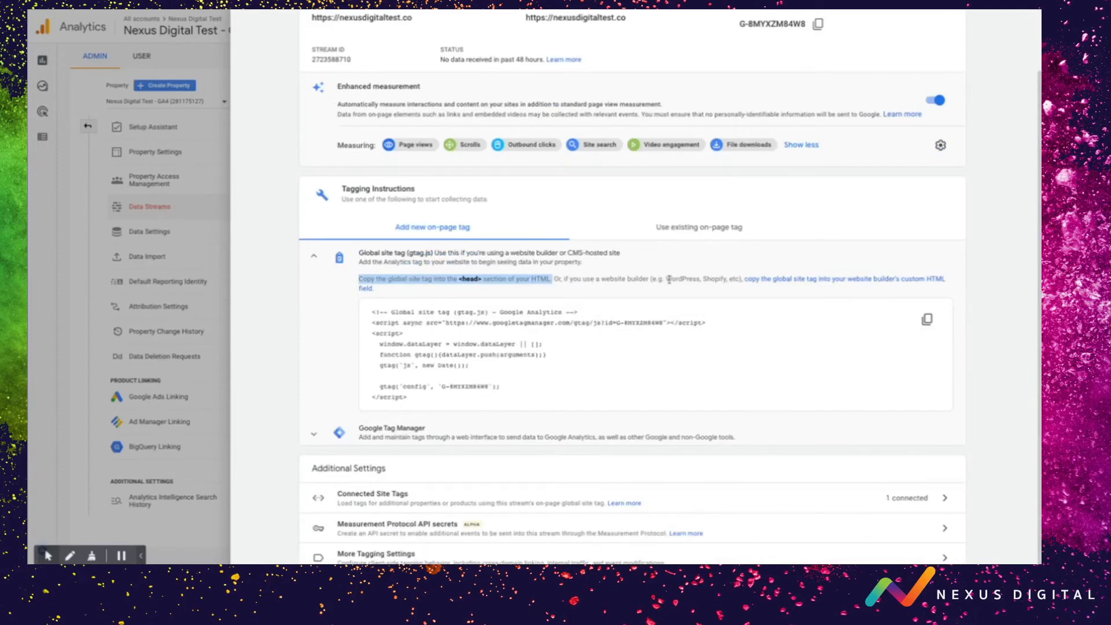
pyautogui.click(635, 291)
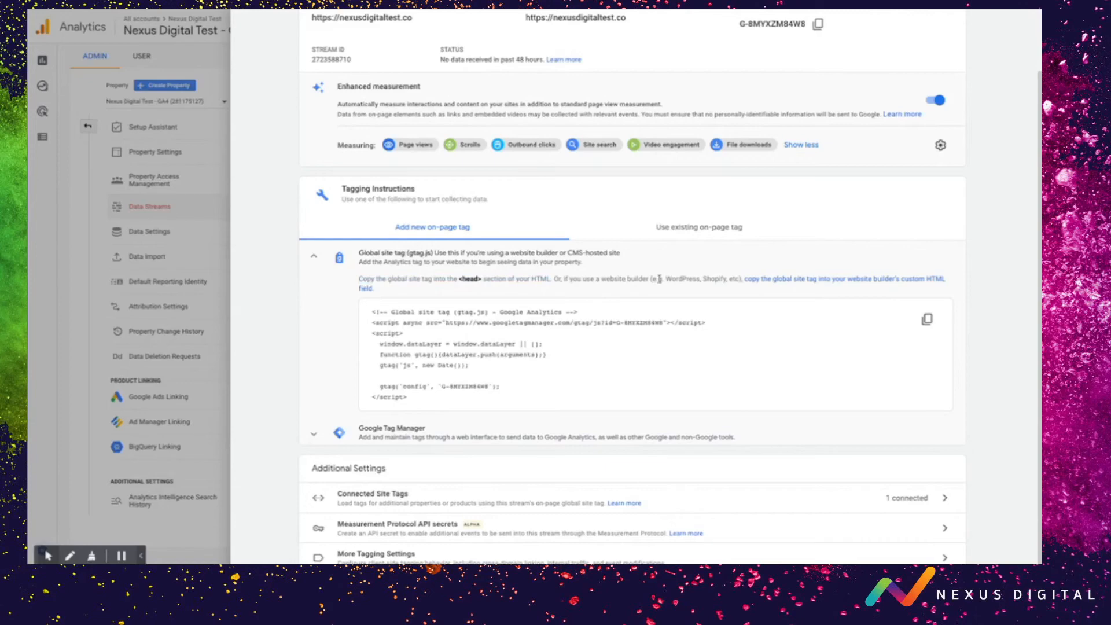
pyautogui.moveTo(665, 279); pyautogui.dragTo(726, 280)
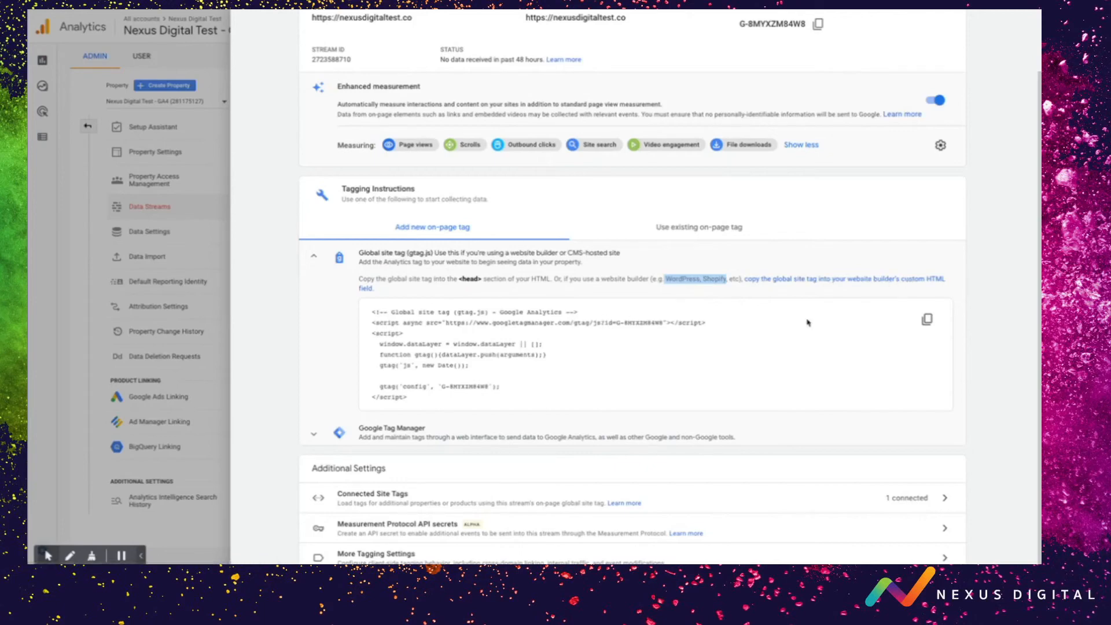
pyautogui.click(929, 320)
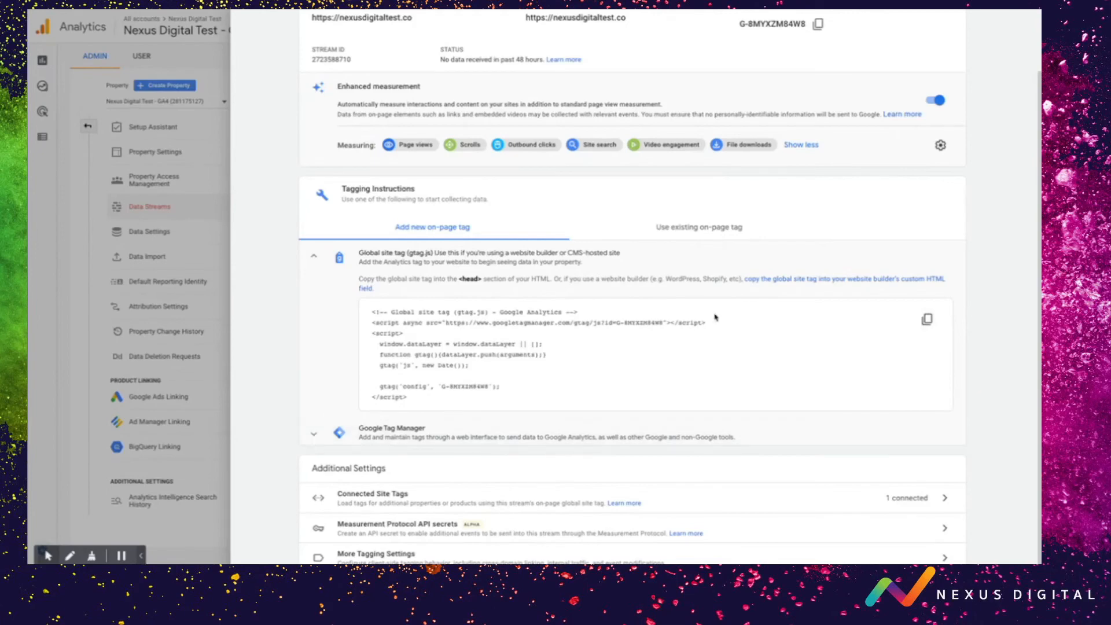
# - Check the website builders named in the gtag.js instructions and expand the Google Tag Manager instructions to read when to use it
pyautogui.moveTo(667, 279); pyautogui.dragTo(700, 280)
pyautogui.doubleClick(715, 279)
pyautogui.click(399, 435)
pyautogui.scroll(-2, 400, 435)
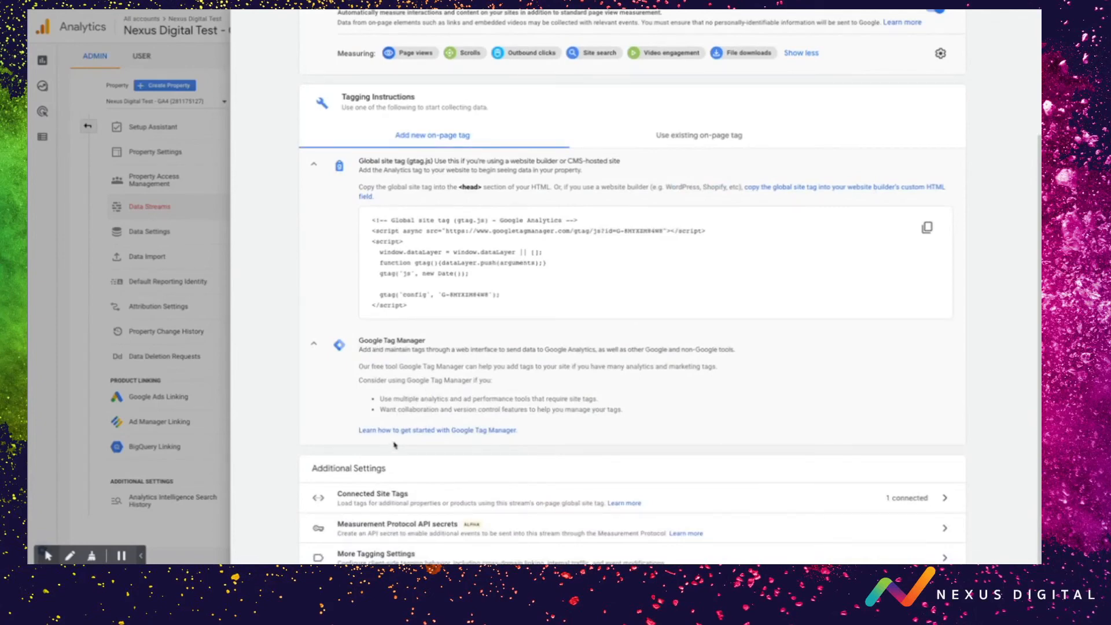
# - View the stream's Connected Site Tags, check the connected Universal Analytics tag ID, and return to the web stream details
pyautogui.click(742, 507)
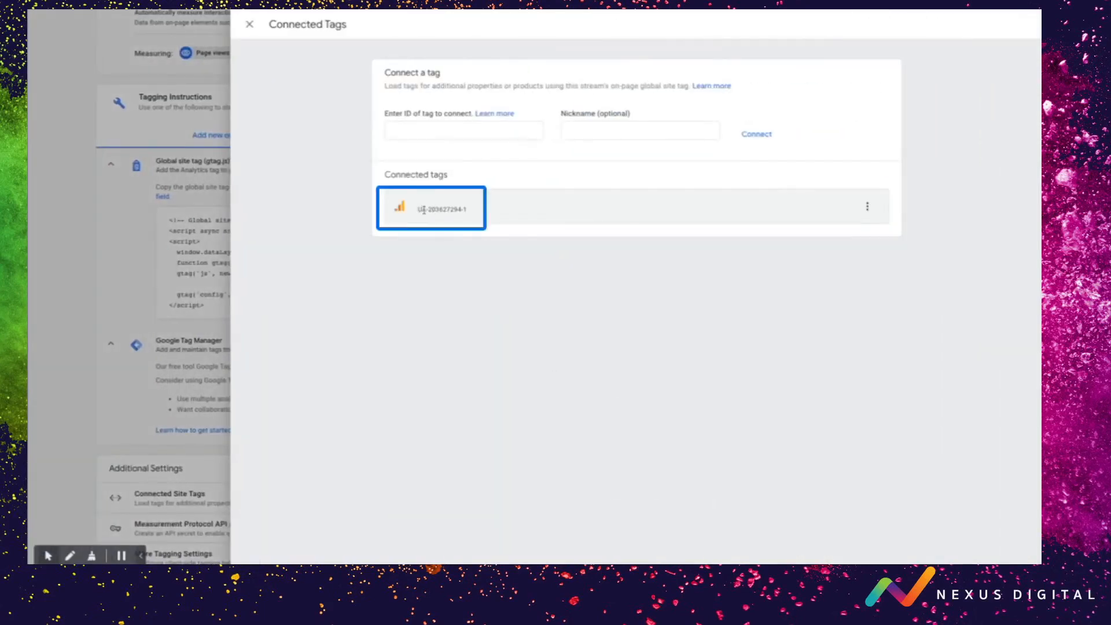
pyautogui.moveTo(421, 210); pyautogui.dragTo(480, 215)
pyautogui.click(250, 24)
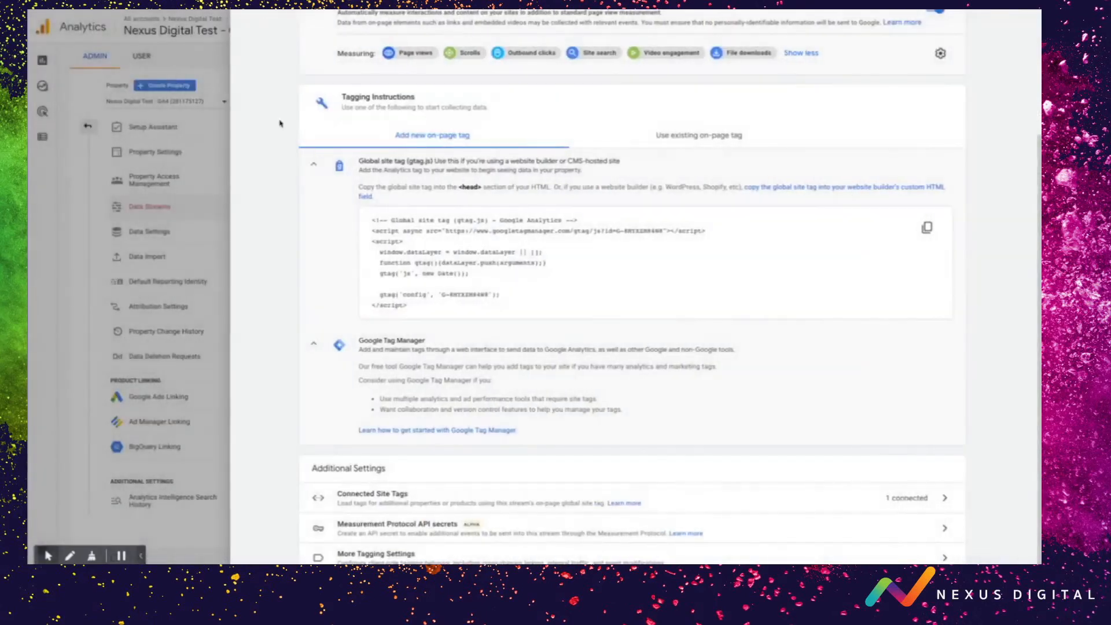